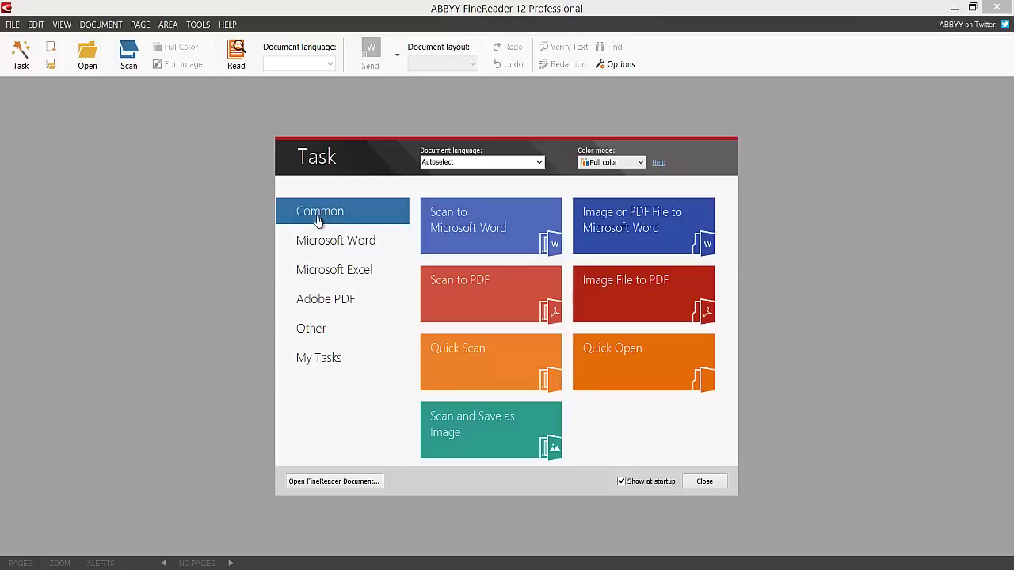
Step: Keep WIA-OpticBook 3600 (TWAIN) as the scanner driver in the program's Scan/Open options and confirm the settings
{"action": "left_click", "coordinate": [197, 25]}
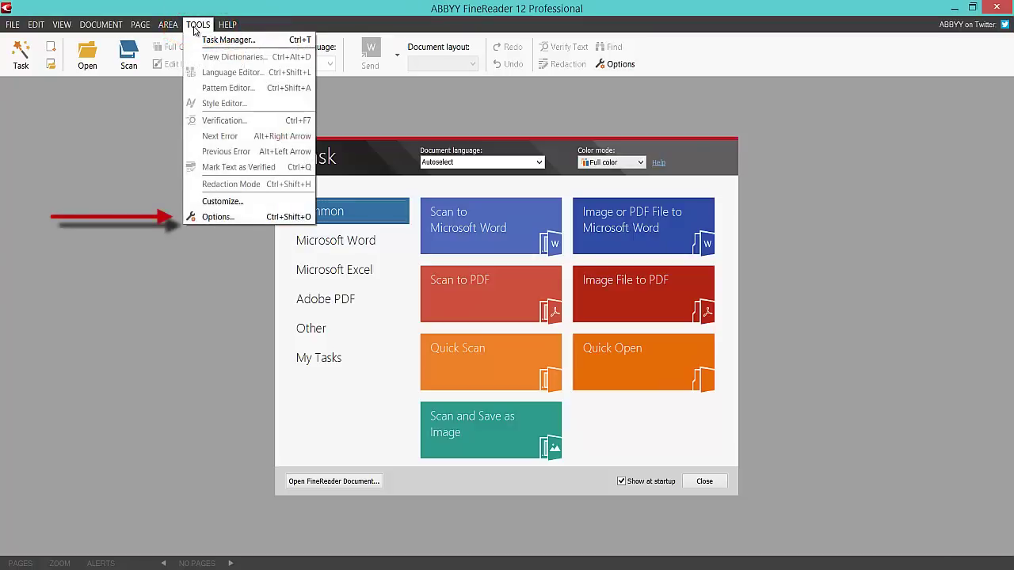
{"action": "left_click", "coordinate": [217, 217]}
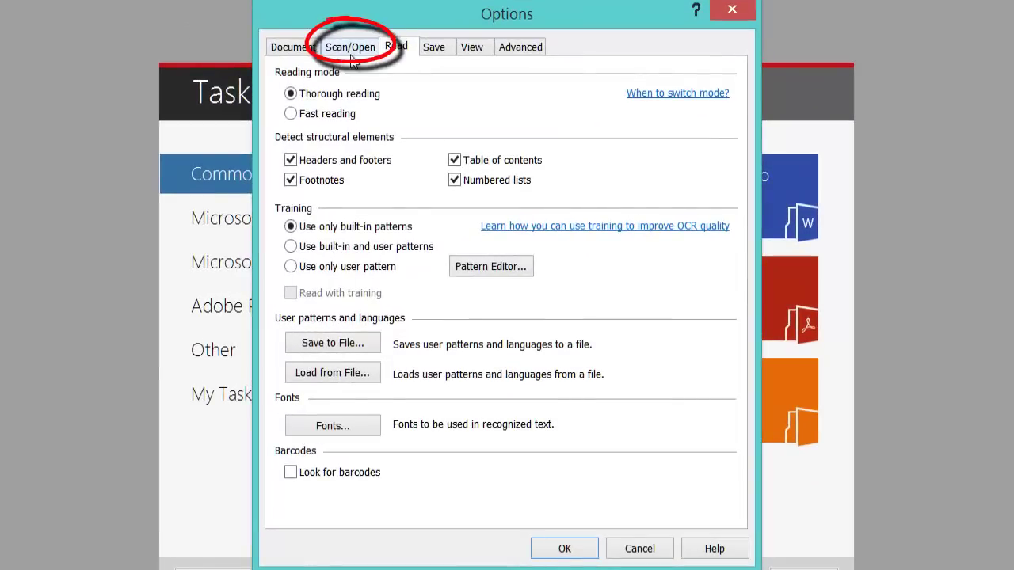
{"action": "left_click", "coordinate": [346, 49]}
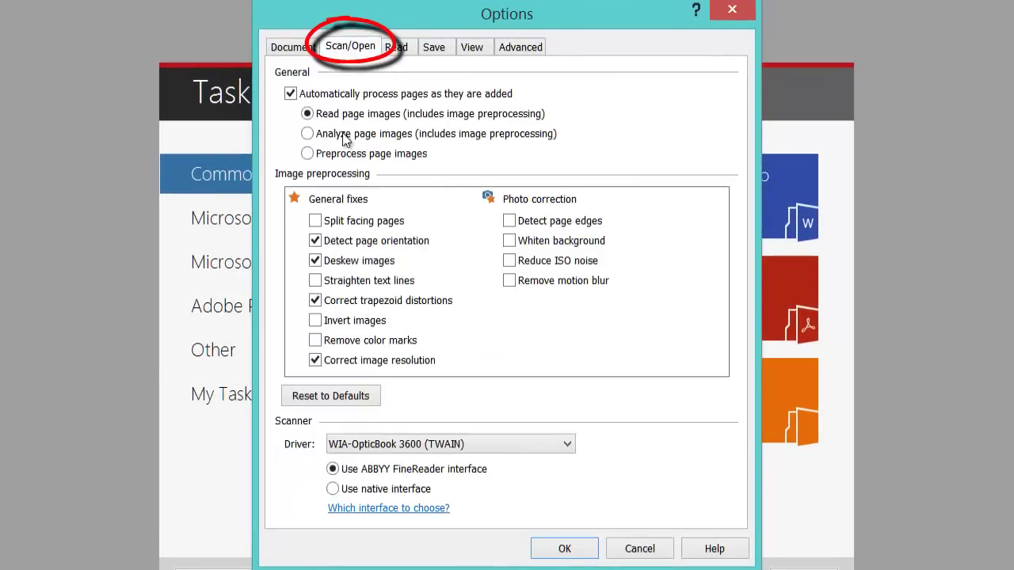
{"action": "left_click", "coordinate": [383, 448]}
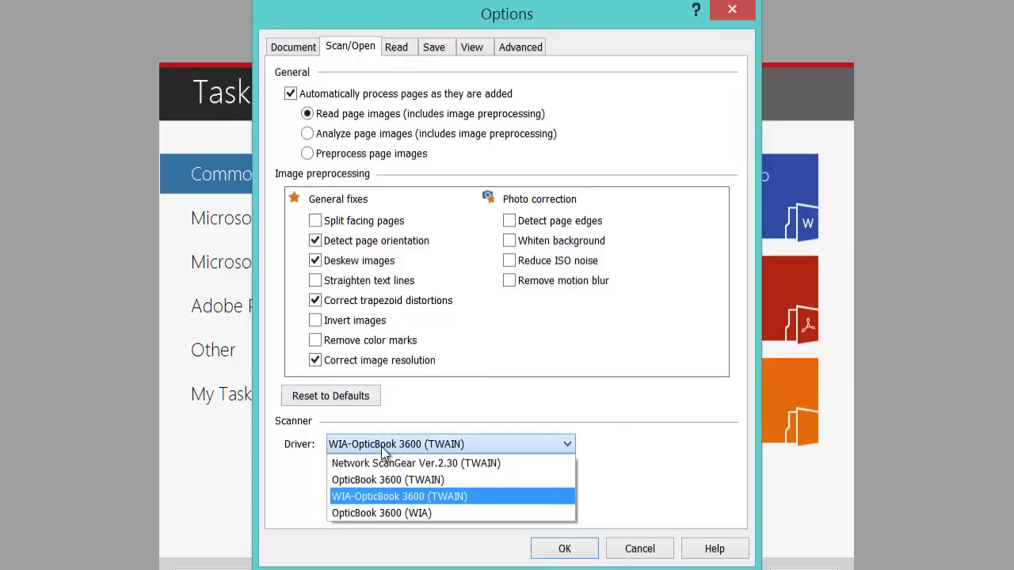
{"action": "left_click", "coordinate": [384, 451]}
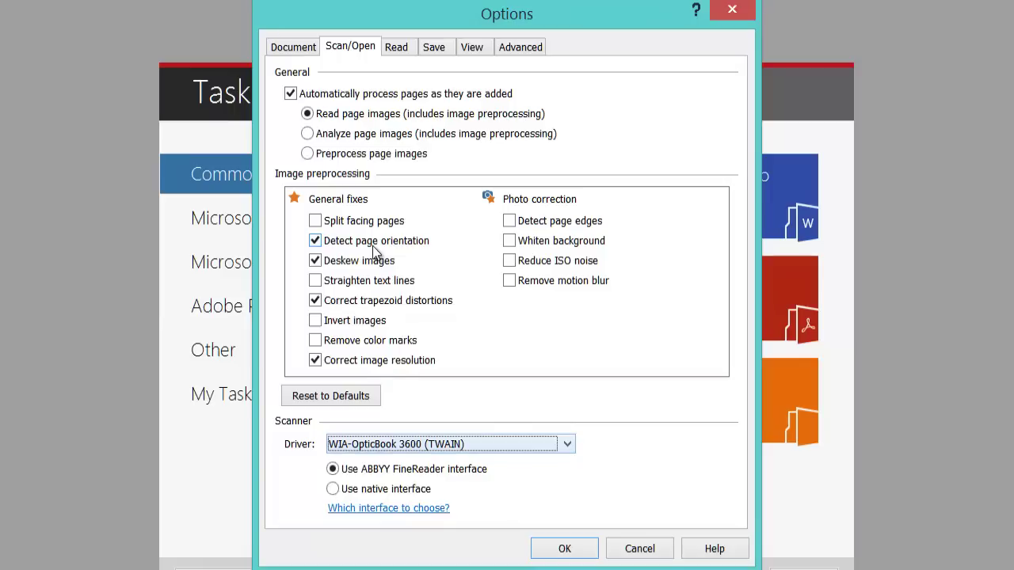
{"action": "left_click", "coordinate": [570, 557]}
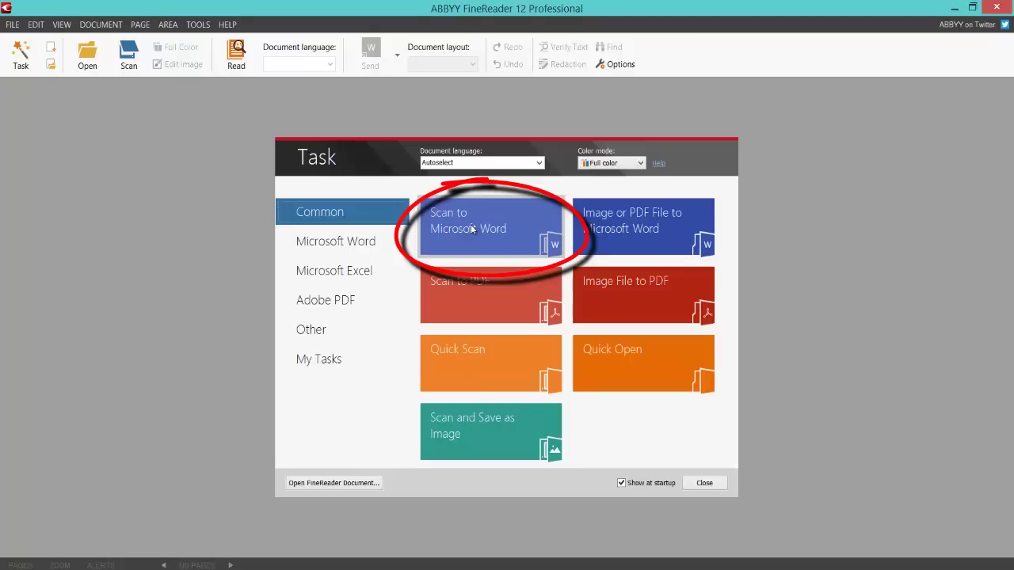
Step: Set up a Scan to Microsoft Word task with 300 dpi, Grayscale (optimal for OCR), A4 paper and the existing image preprocessing options
{"action": "left_click", "coordinate": [470, 229]}
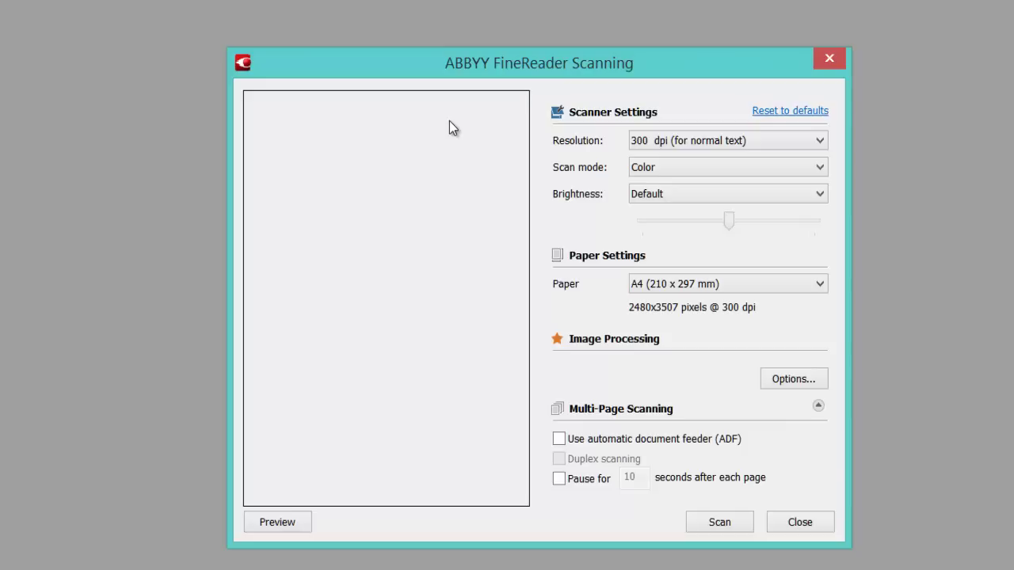
{"action": "left_click", "coordinate": [709, 146]}
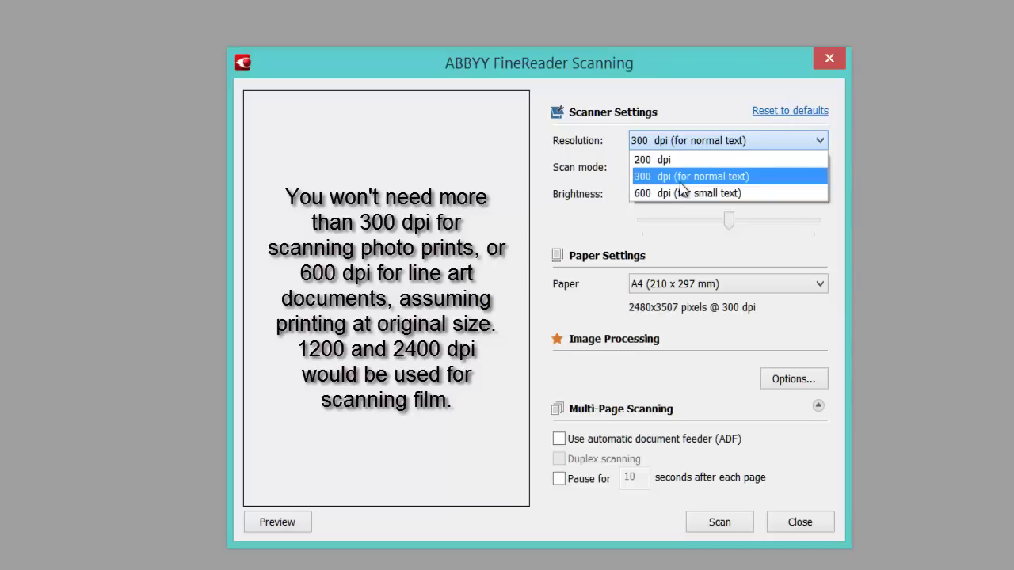
{"action": "left_click", "coordinate": [680, 180]}
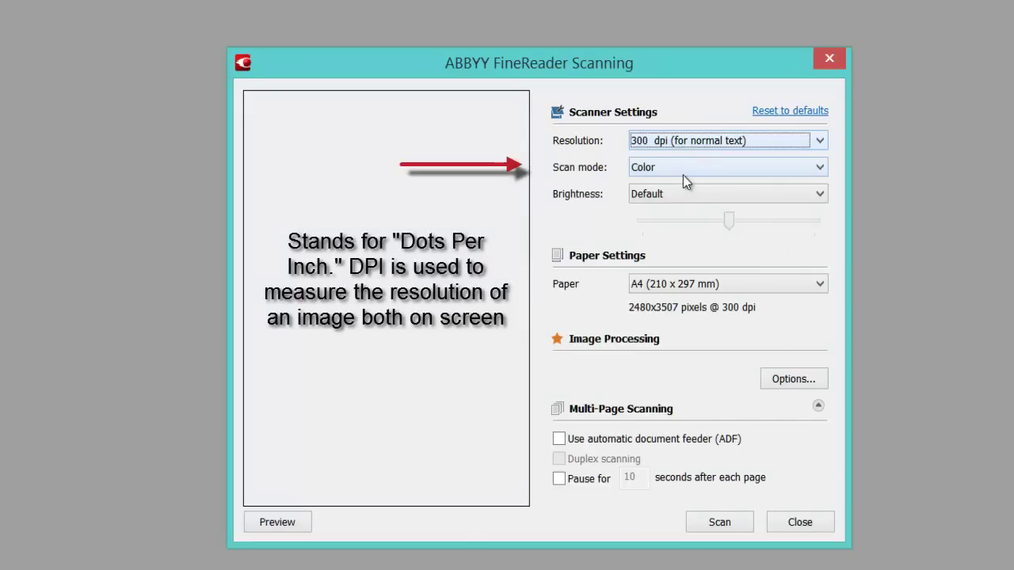
{"action": "left_click", "coordinate": [683, 174]}
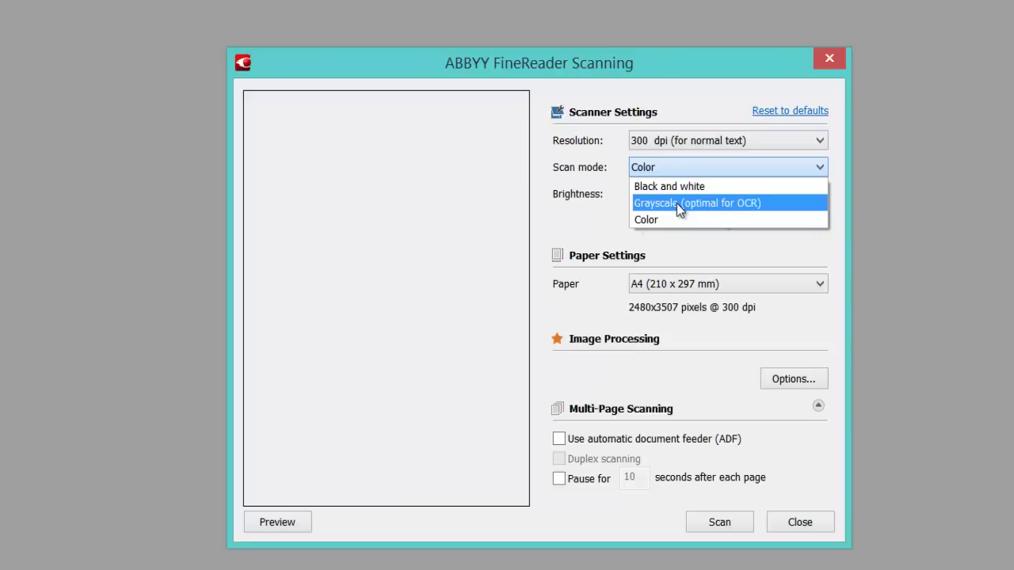
{"action": "left_click", "coordinate": [677, 203]}
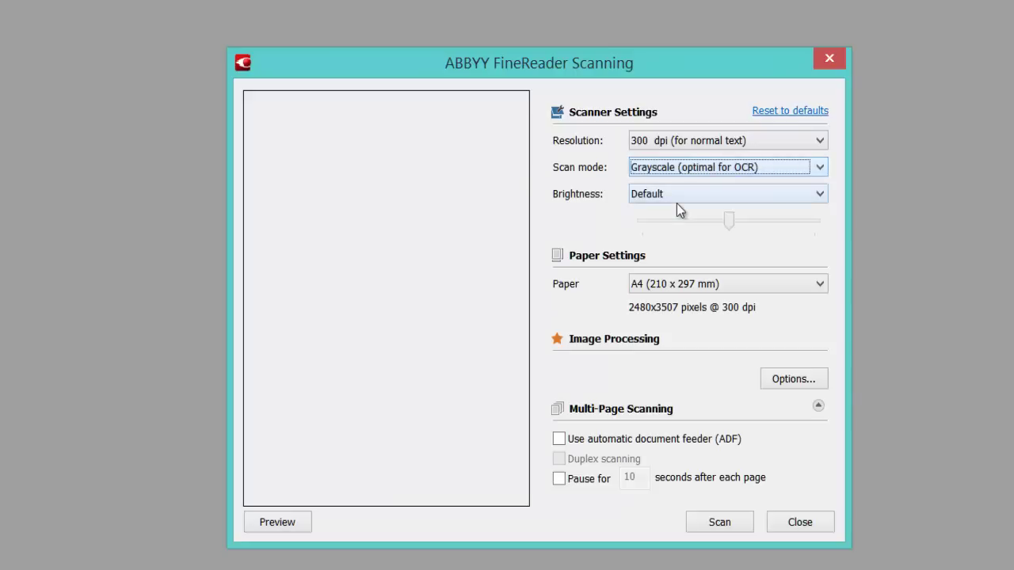
{"action": "left_click", "coordinate": [651, 287]}
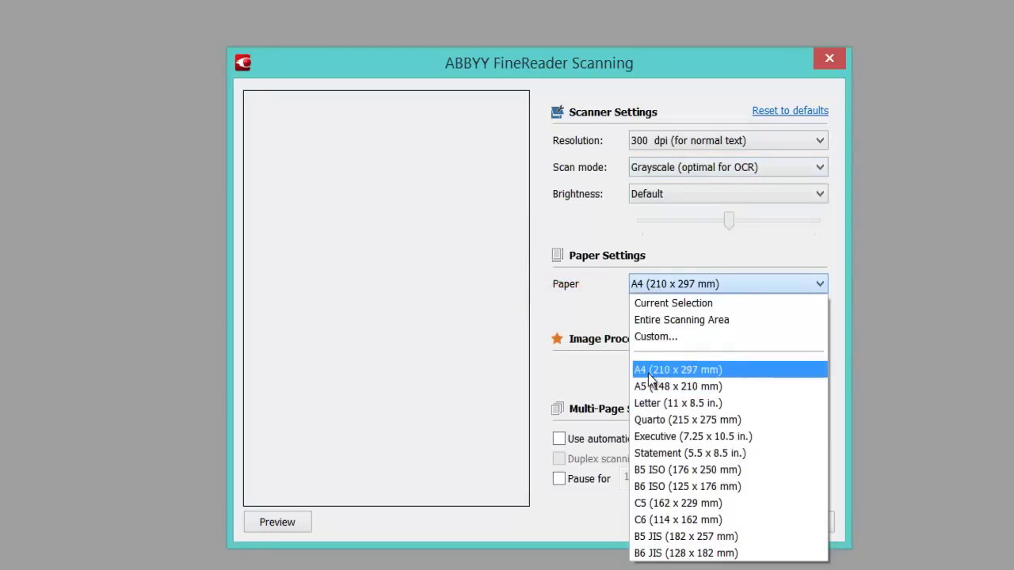
{"action": "left_click", "coordinate": [648, 371]}
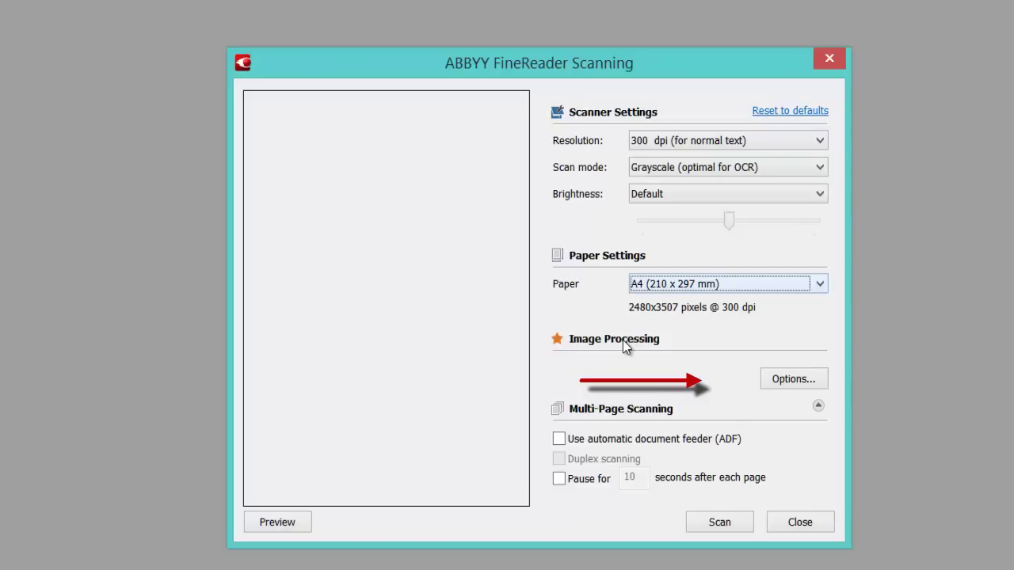
{"action": "left_click", "coordinate": [800, 379]}
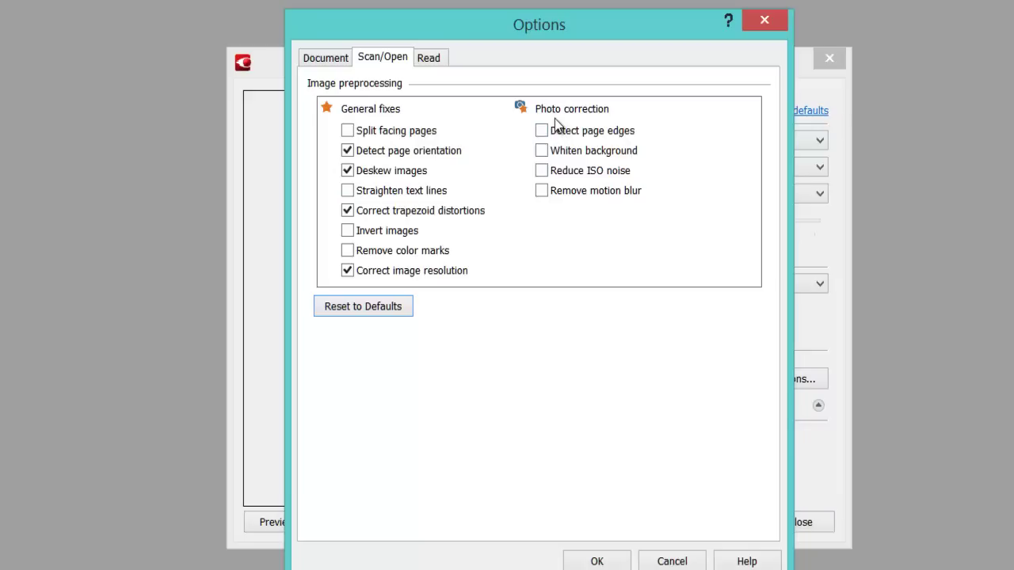
{"action": "left_click", "coordinate": [597, 561]}
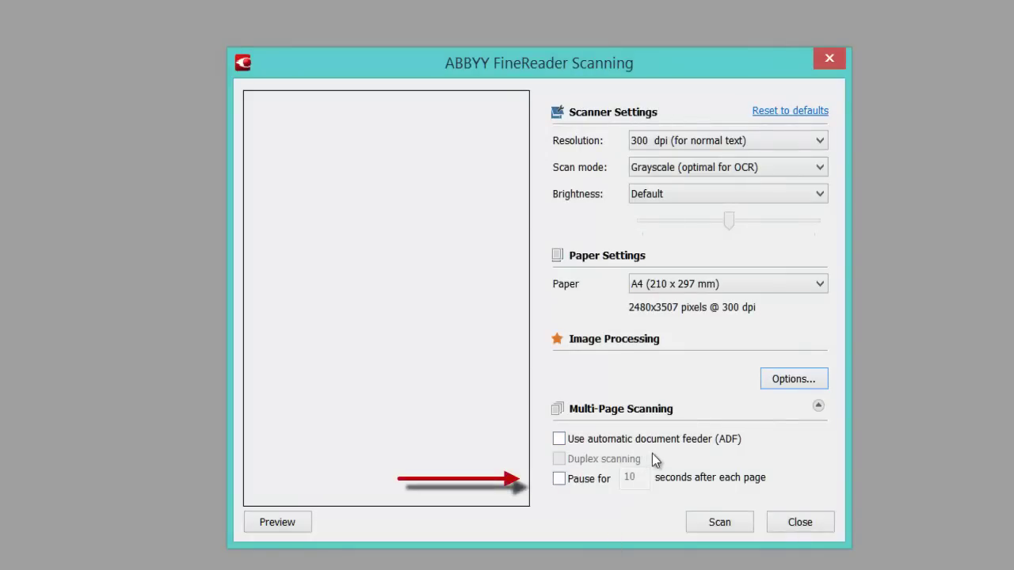
Step: Scan a single page without the timed pause between pages, and stop scanning so that it goes to Word
{"action": "left_click", "coordinate": [560, 480]}
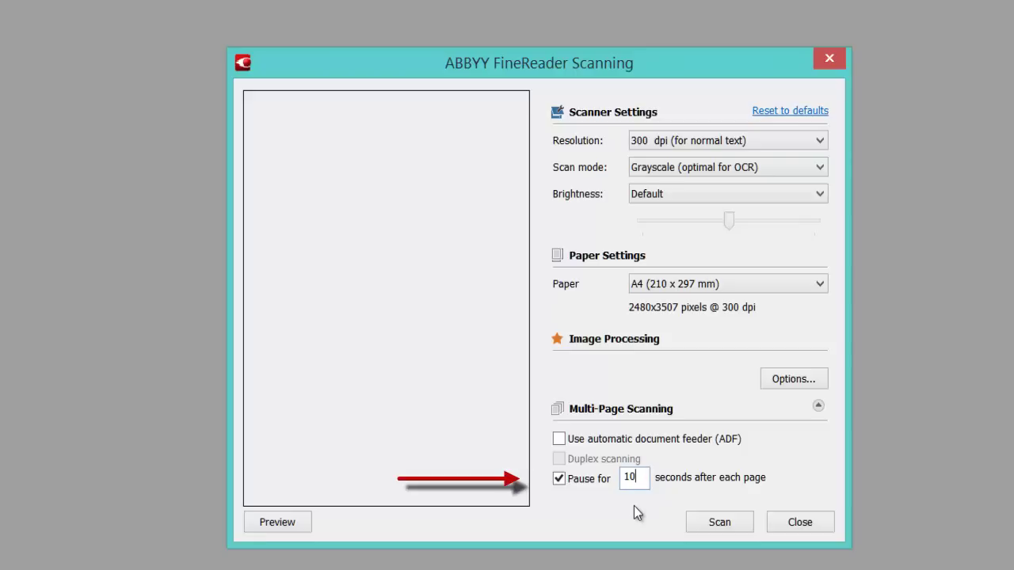
{"action": "left_click", "coordinate": [558, 479]}
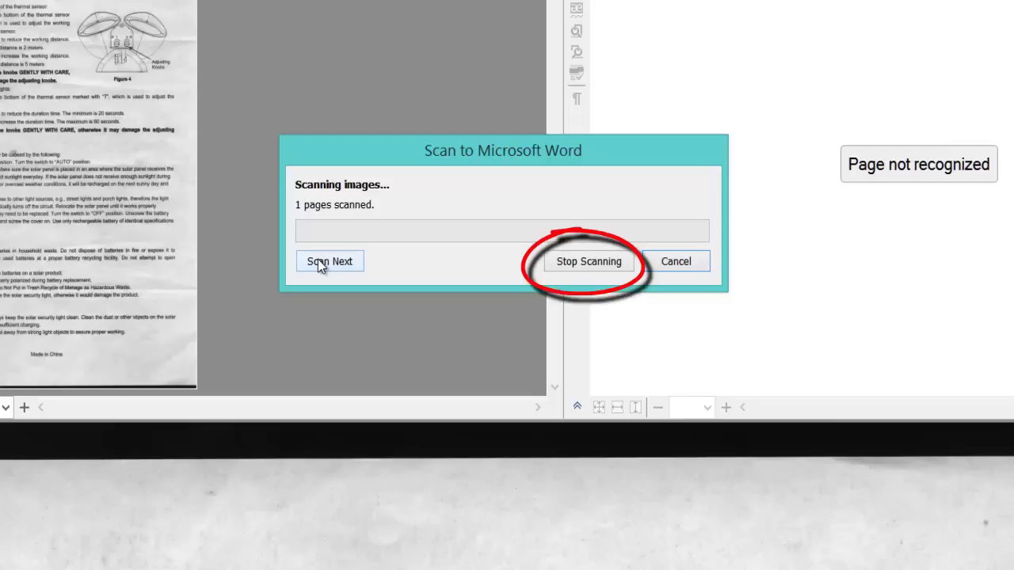
{"action": "left_click", "coordinate": [607, 269]}
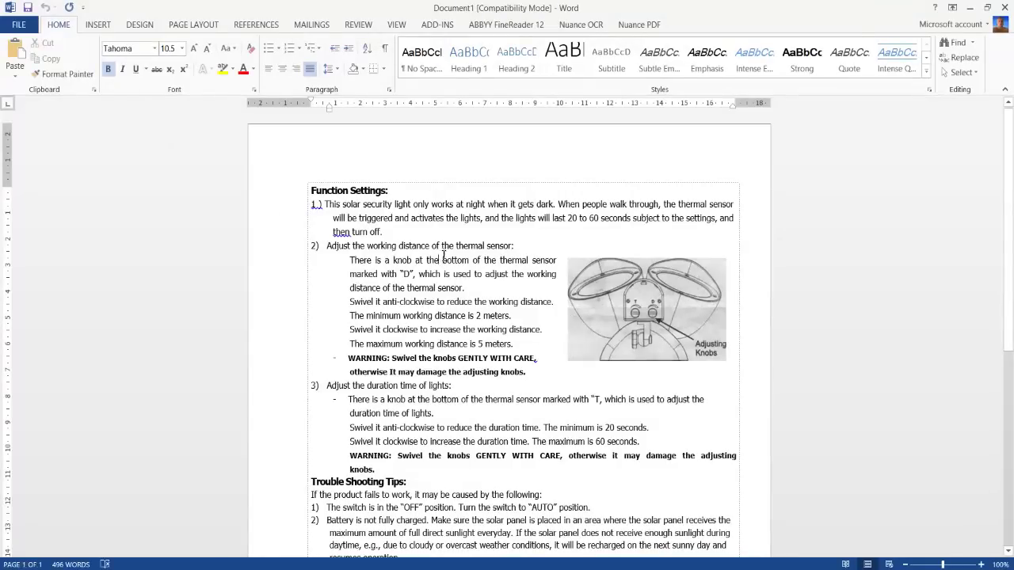
Step: Highlight in yellow part of the marked "D" knob sentence and the marked "T" knob text through "Swivel it anti-clockwise"
{"action": "left_click_drag", "start_coordinate": [426, 261], "coordinate": [484, 274]}
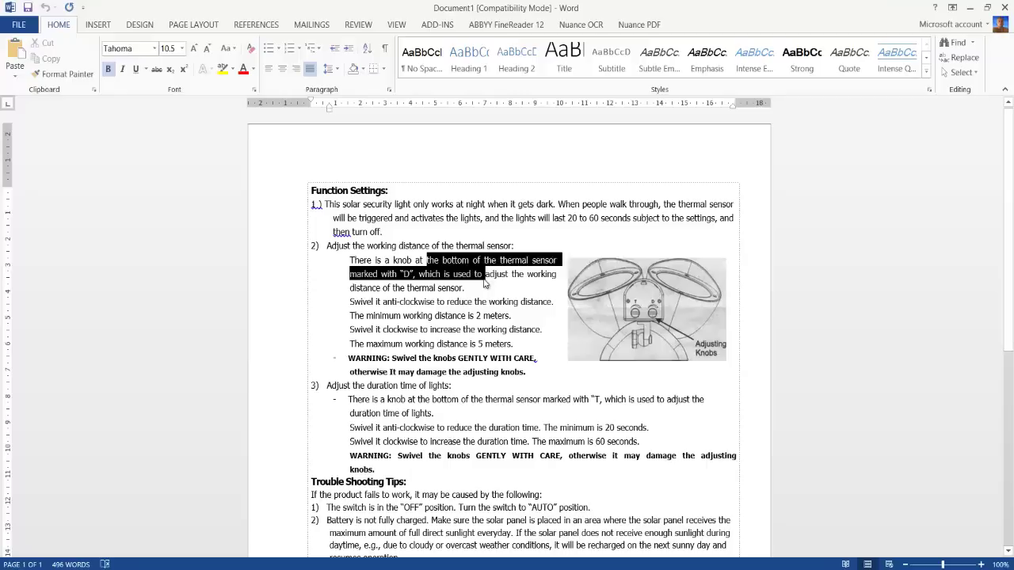
{"action": "left_click", "coordinate": [224, 70]}
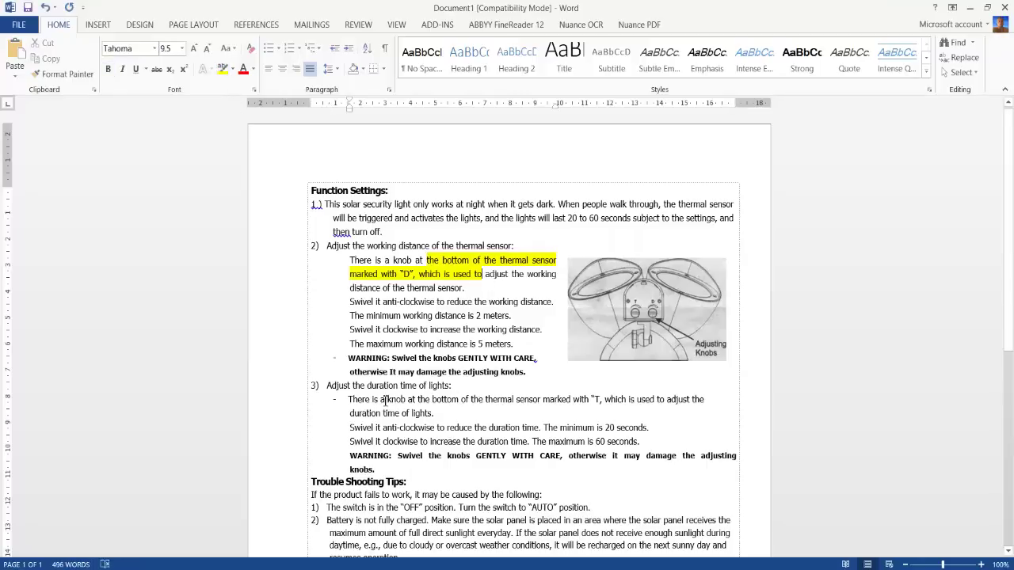
{"action": "left_click_drag", "start_coordinate": [372, 399], "coordinate": [435, 428]}
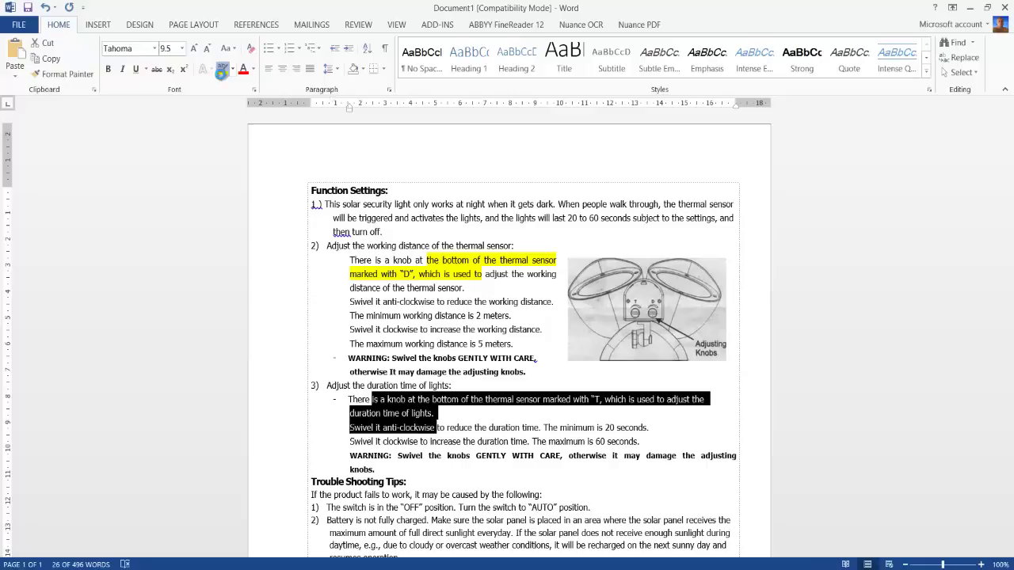
{"action": "left_click", "coordinate": [225, 70]}
Step: Cut the text from "works at night" through "then turn off." in the first Function Settings item
{"action": "left_click_drag", "start_coordinate": [450, 205], "coordinate": [735, 232]}
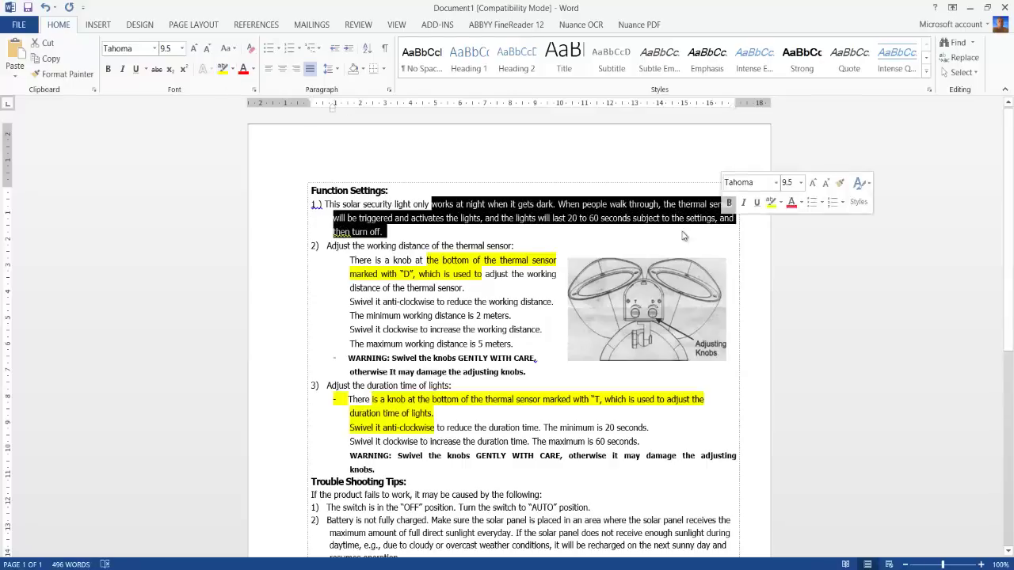
{"action": "right_click", "coordinate": [561, 215]}
{"action": "left_click", "coordinate": [584, 224]}
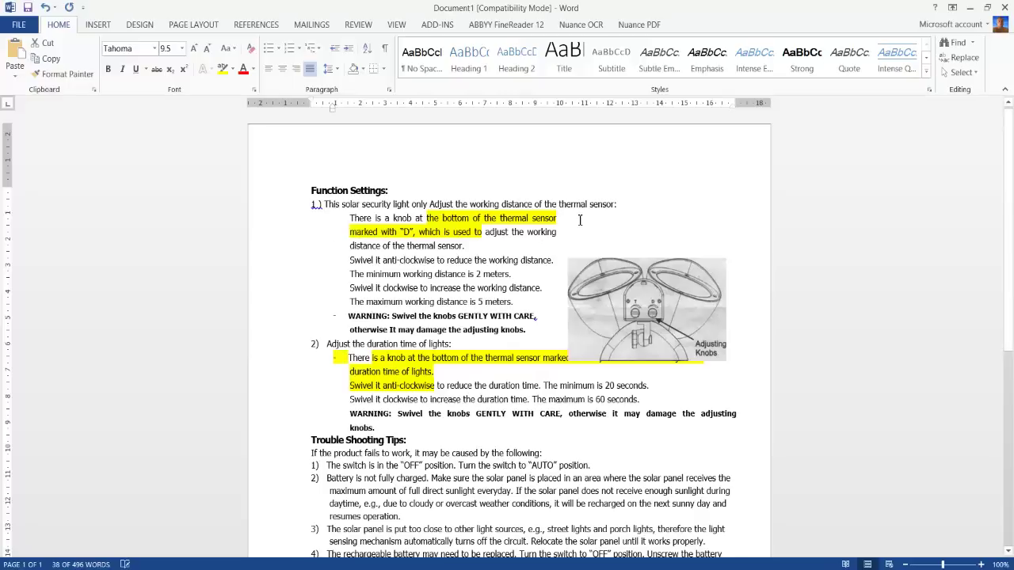
{"action": "left_click", "coordinate": [430, 288]}
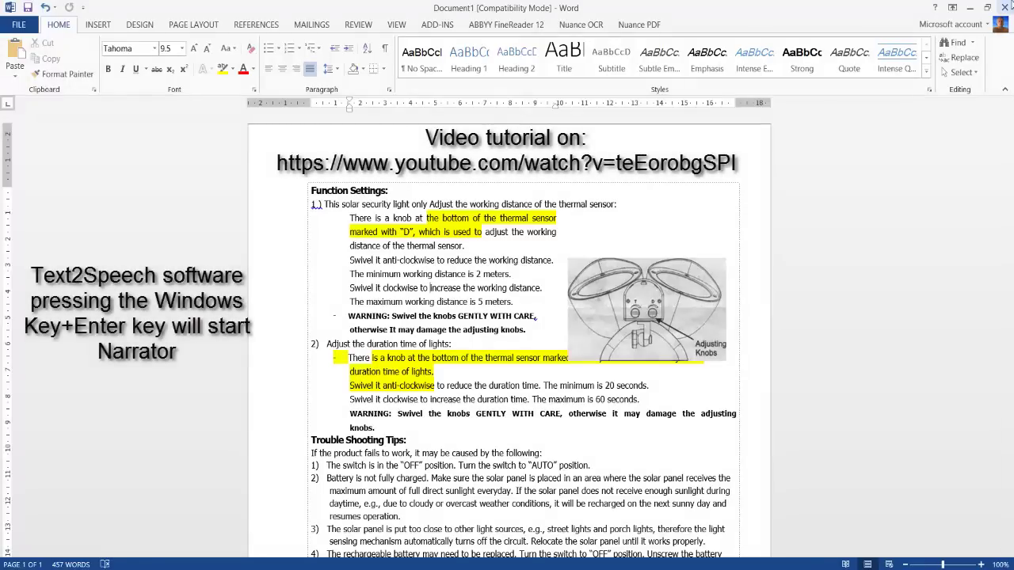
Step: Close the Word document without saving its changes and return to ABBYY FineReader
{"action": "left_click", "coordinate": [1005, 9]}
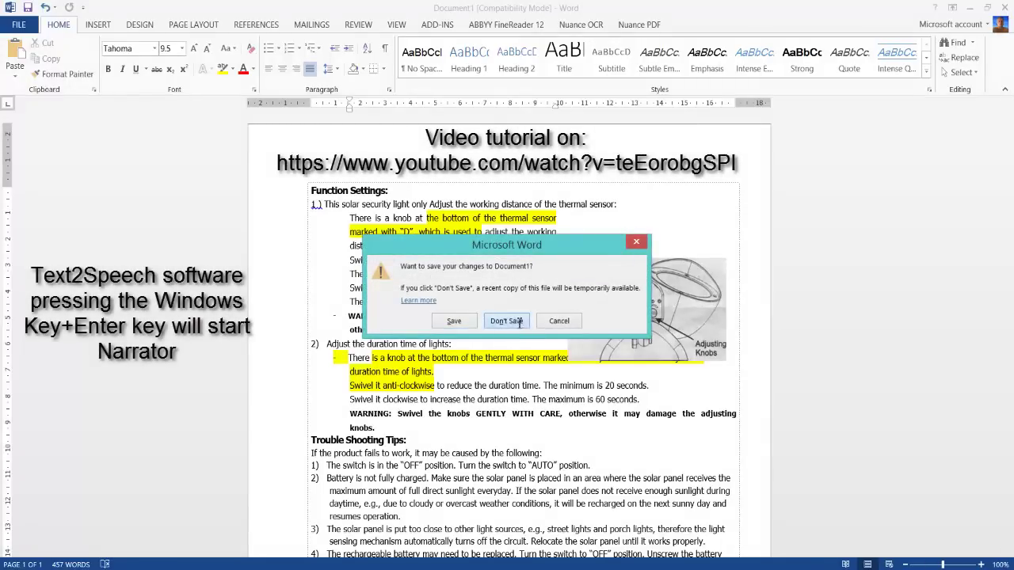
{"action": "left_click", "coordinate": [518, 325]}
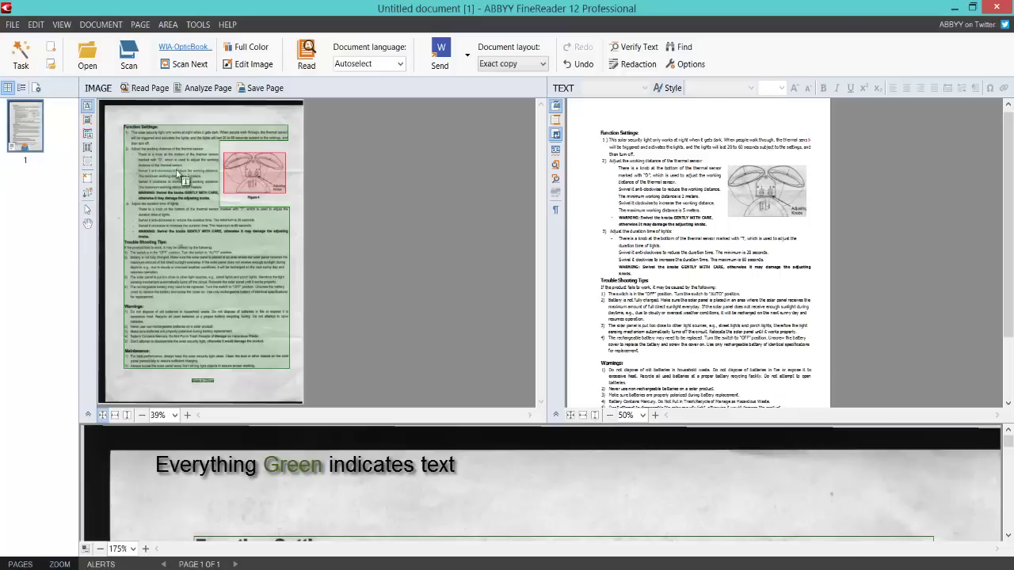
Step: Shrink the red picture area around the Figure 4 drawing to a tiny area at its upper-left corner
{"action": "left_click", "coordinate": [258, 180]}
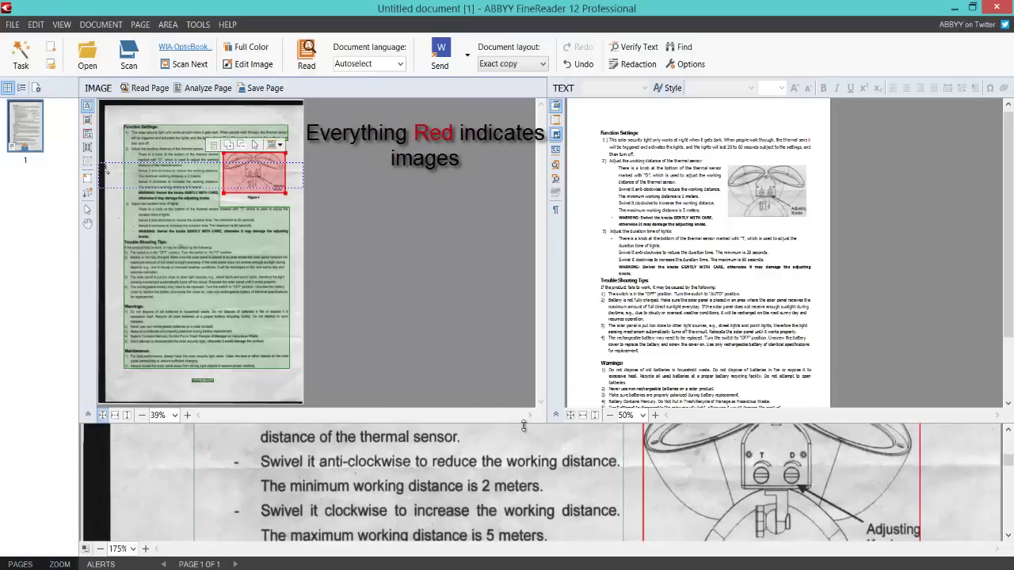
{"action": "left_click_drag", "start_coordinate": [523, 425], "coordinate": [526, 283]}
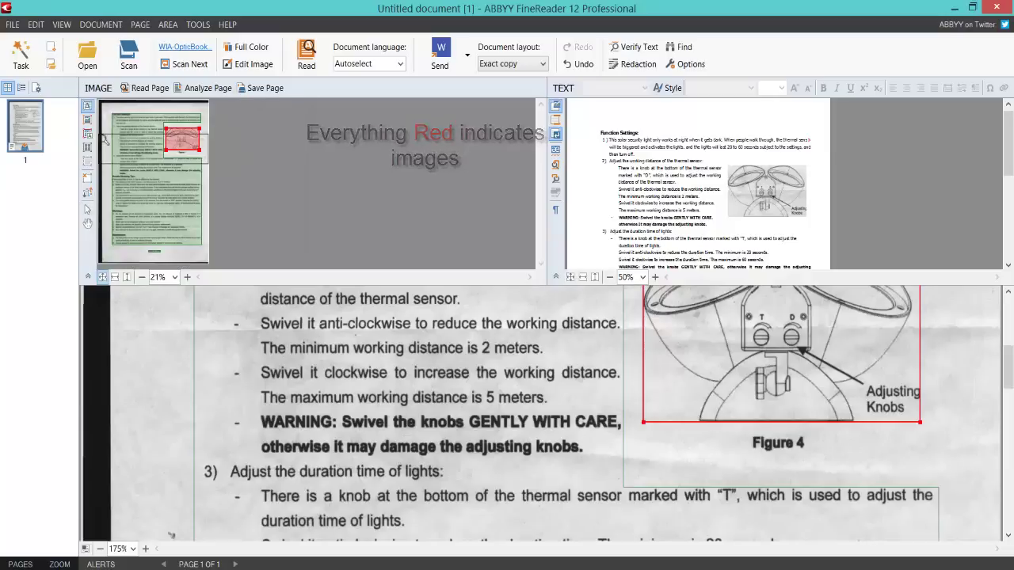
{"action": "left_click_drag", "start_coordinate": [1008, 370], "coordinate": [1009, 337]}
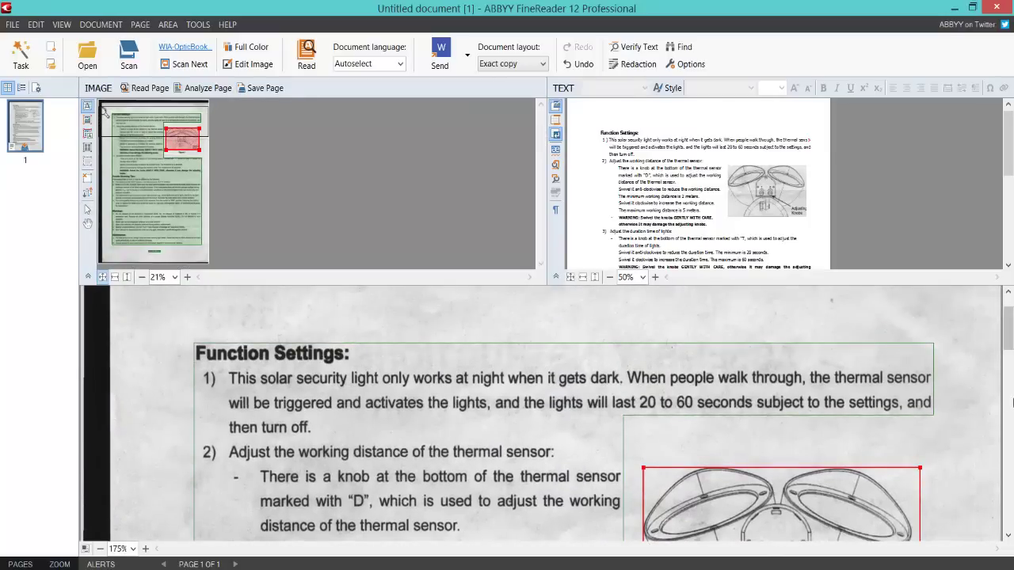
{"action": "scroll", "coordinate": [1012, 402], "scroll_direction": "down", "scroll_amount": 3}
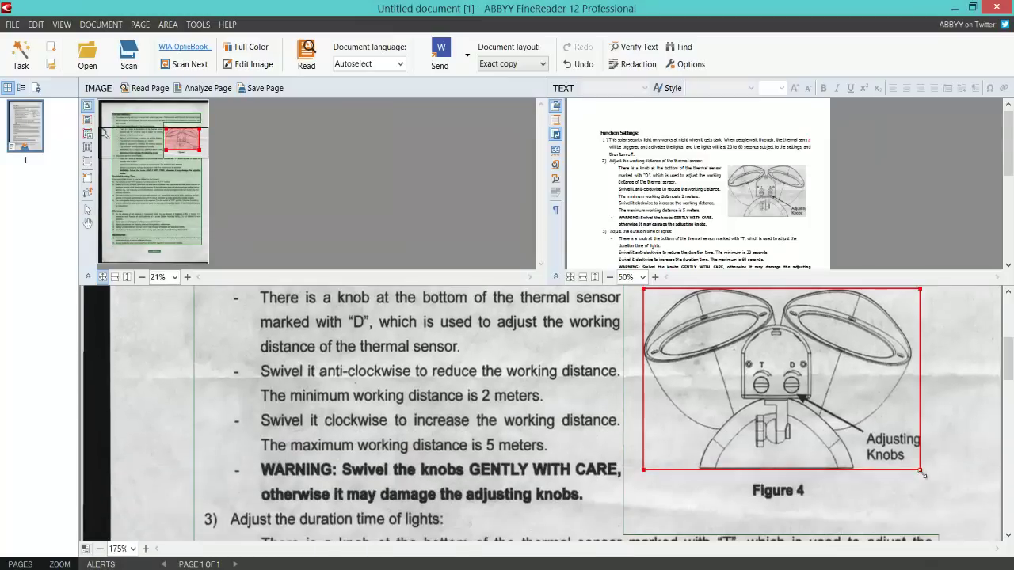
{"action": "left_click_drag", "start_coordinate": [919, 470], "coordinate": [837, 413]}
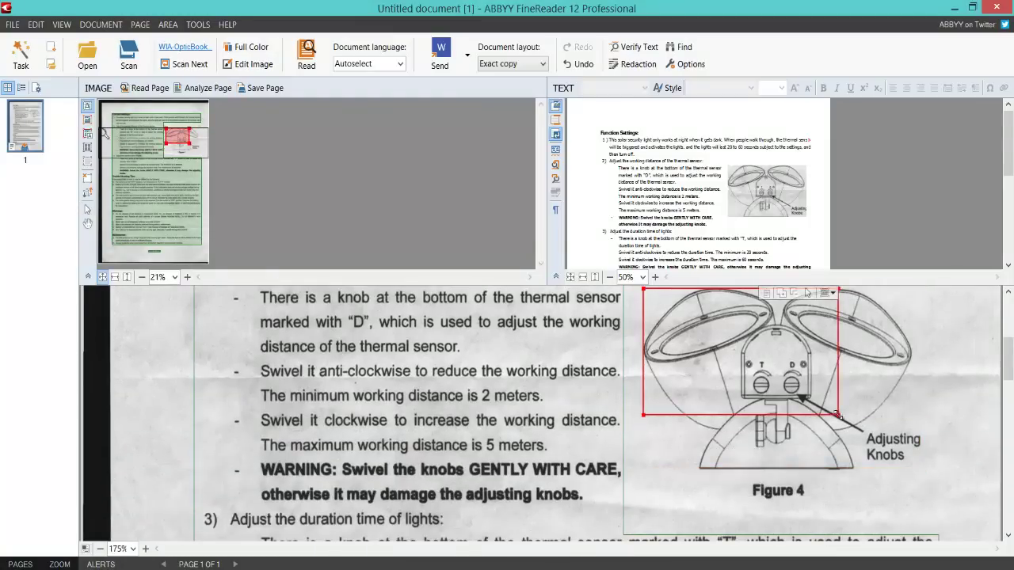
{"action": "left_click", "coordinate": [644, 290]}
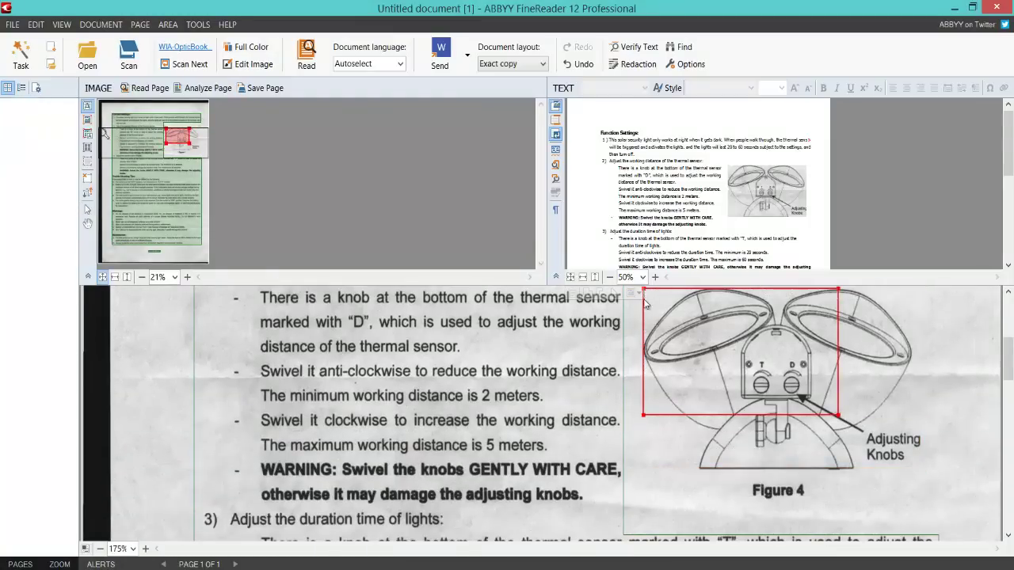
{"action": "left_click_drag", "start_coordinate": [1009, 355], "coordinate": [1009, 317]}
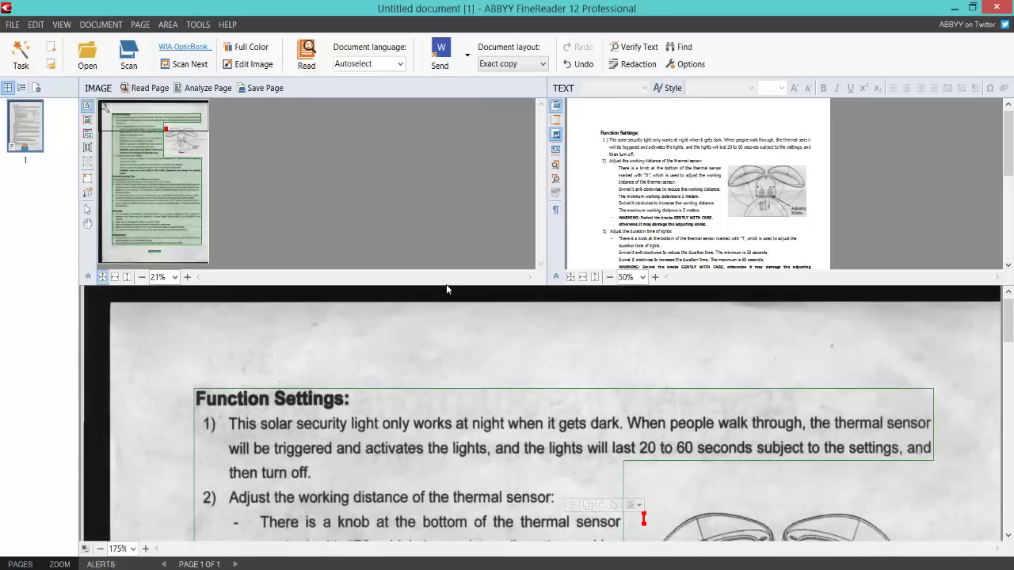
Step: Enlarge the page image view and analyze the page again to redetect its text and picture areas
{"action": "left_click_drag", "start_coordinate": [446, 286], "coordinate": [446, 468]}
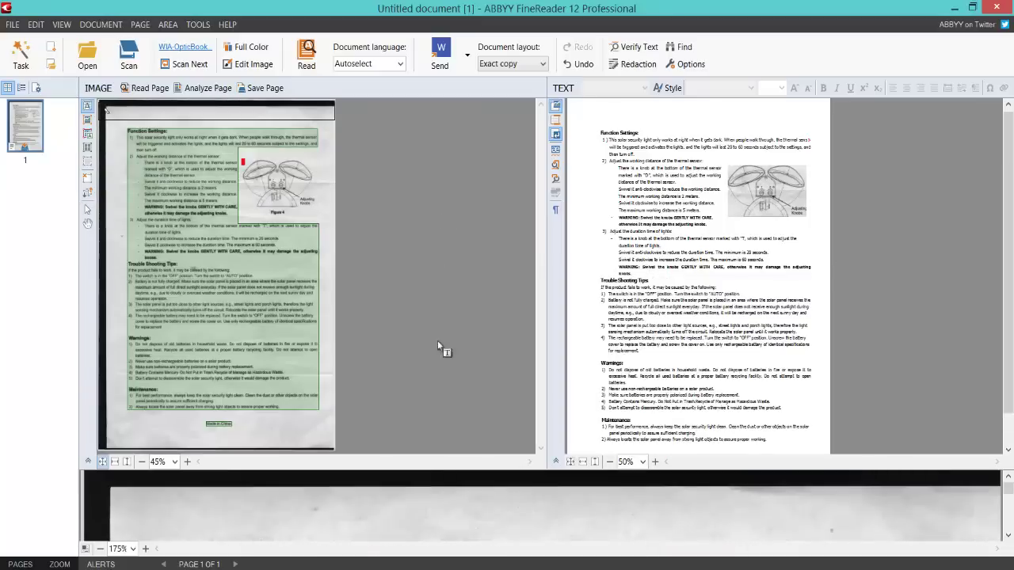
{"action": "left_click", "coordinate": [194, 88]}
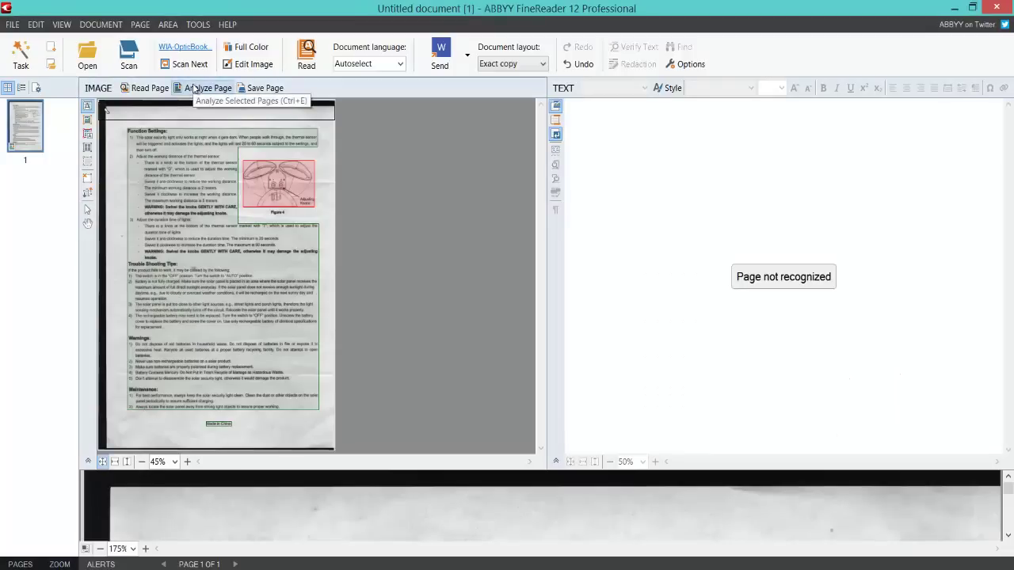
Step: Start saving the page, read it to recognize its text, and cancel saving the file
{"action": "left_click", "coordinate": [249, 89]}
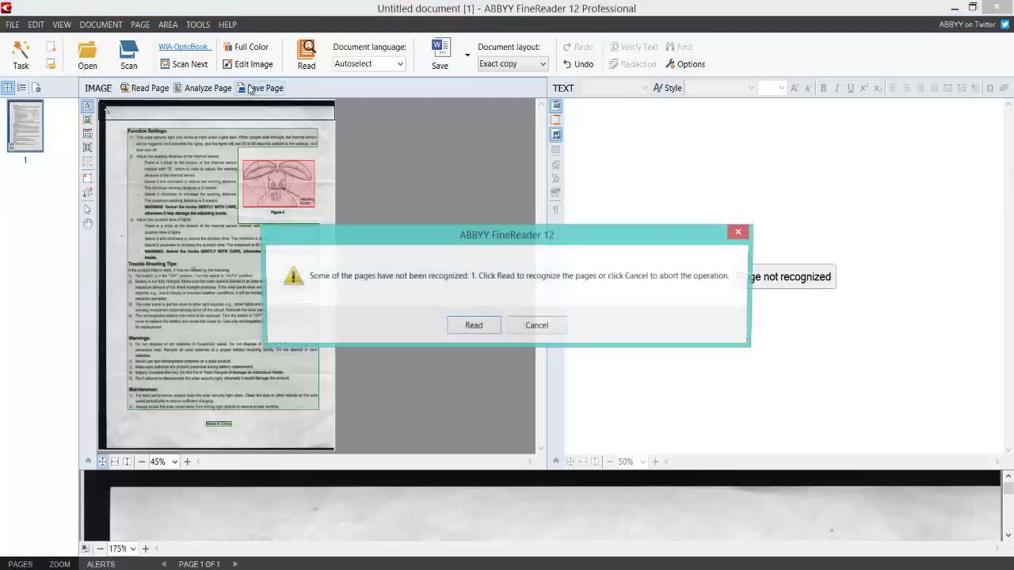
{"action": "left_click", "coordinate": [473, 327]}
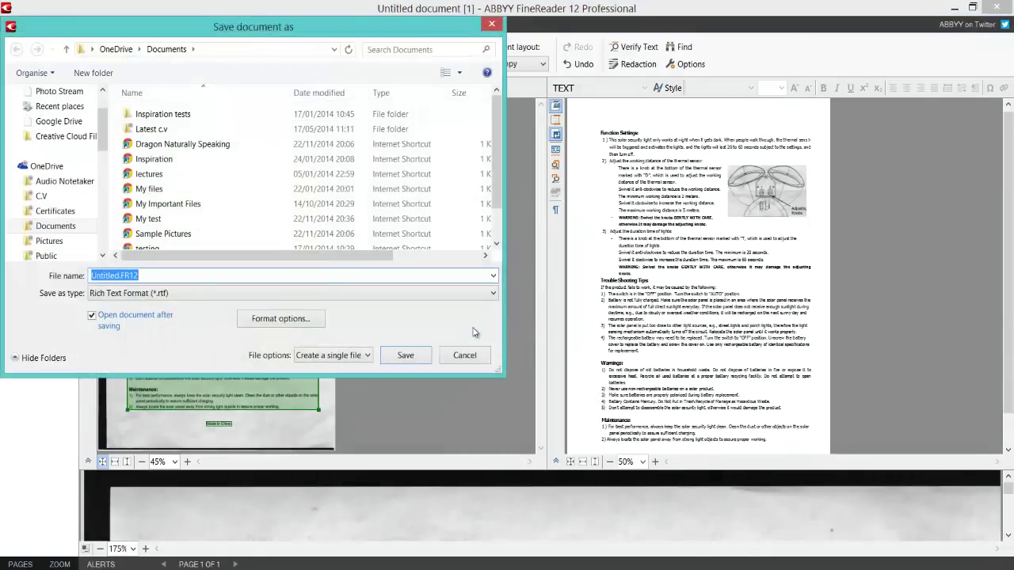
{"action": "left_click", "coordinate": [456, 359]}
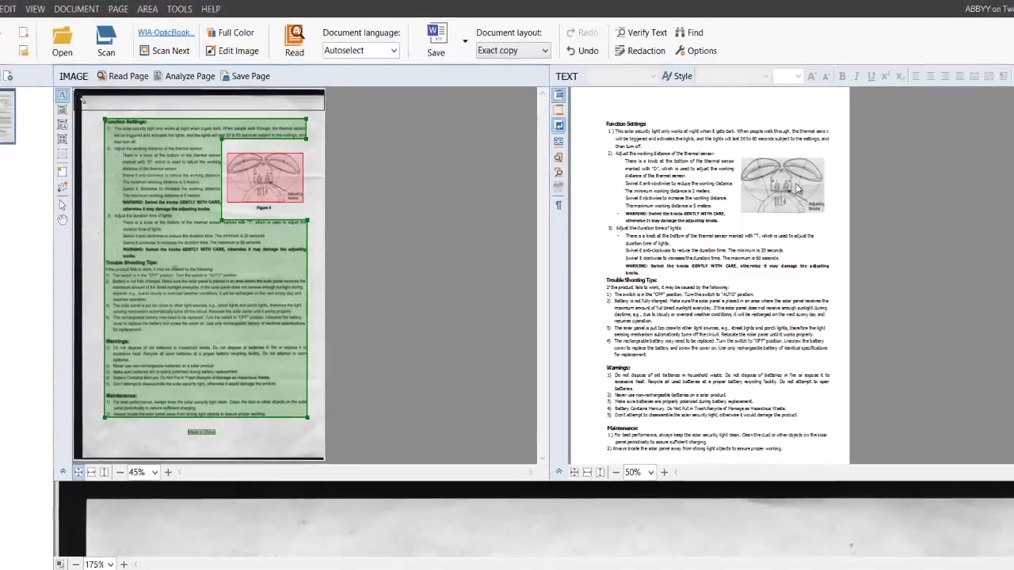
{"action": "left_click", "coordinate": [780, 190]}
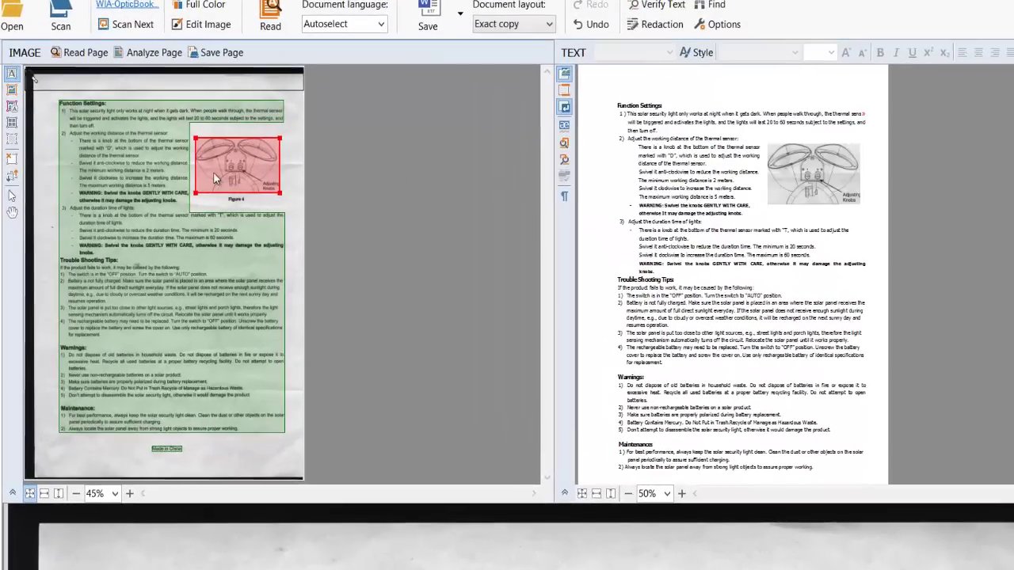
{"action": "right_click", "coordinate": [220, 180]}
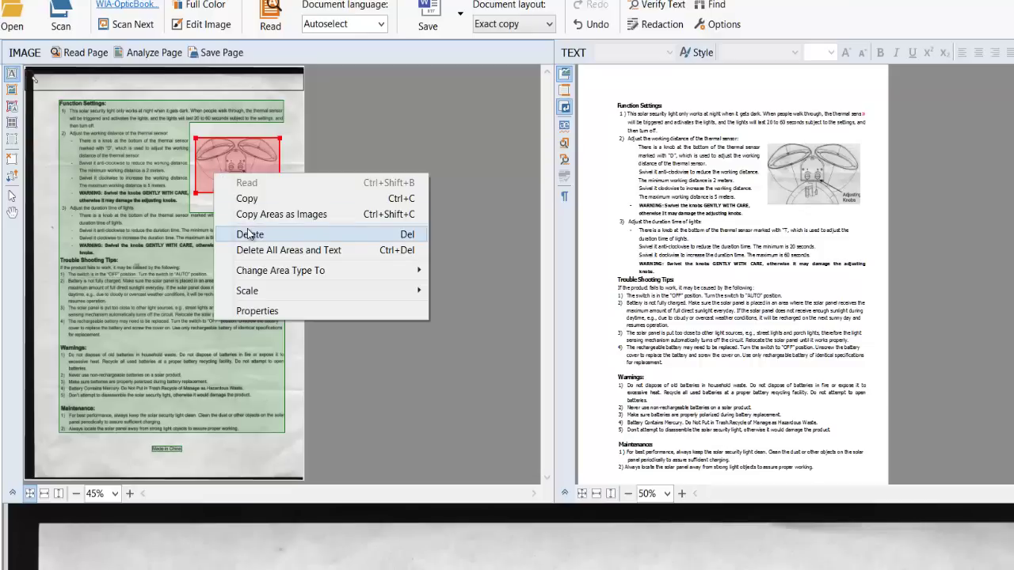
{"action": "left_click", "coordinate": [299, 110]}
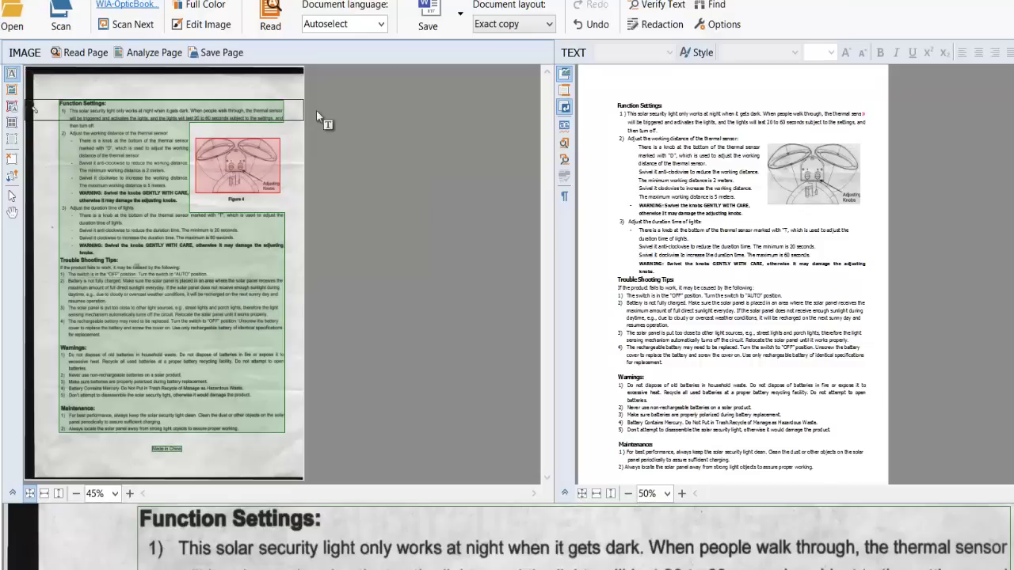
Step: Toggle the pictures in the recognized text off and on, and the highlighting of low-confidence characters on and off
{"action": "left_click", "coordinate": [565, 74]}
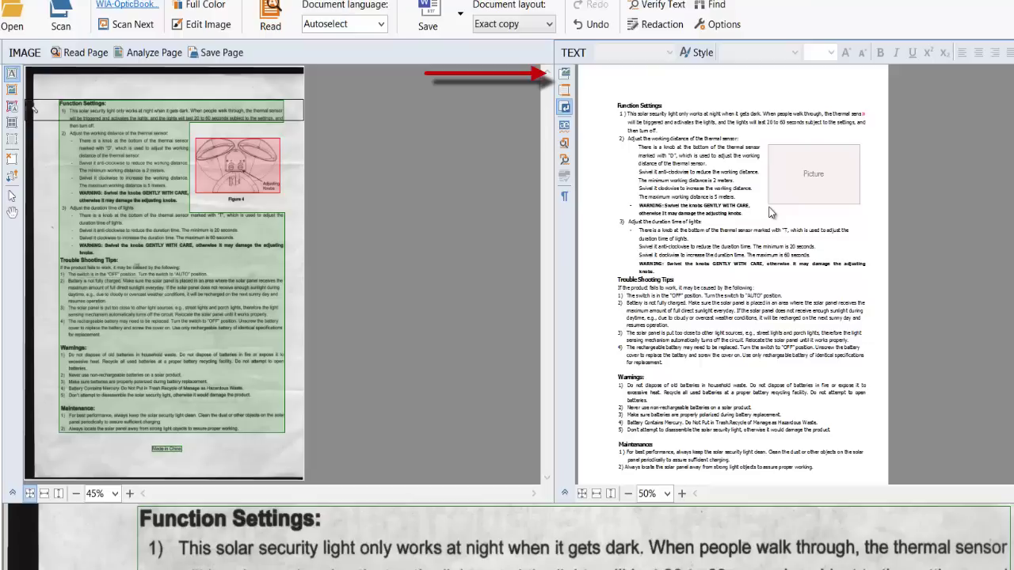
{"action": "left_click", "coordinate": [565, 75]}
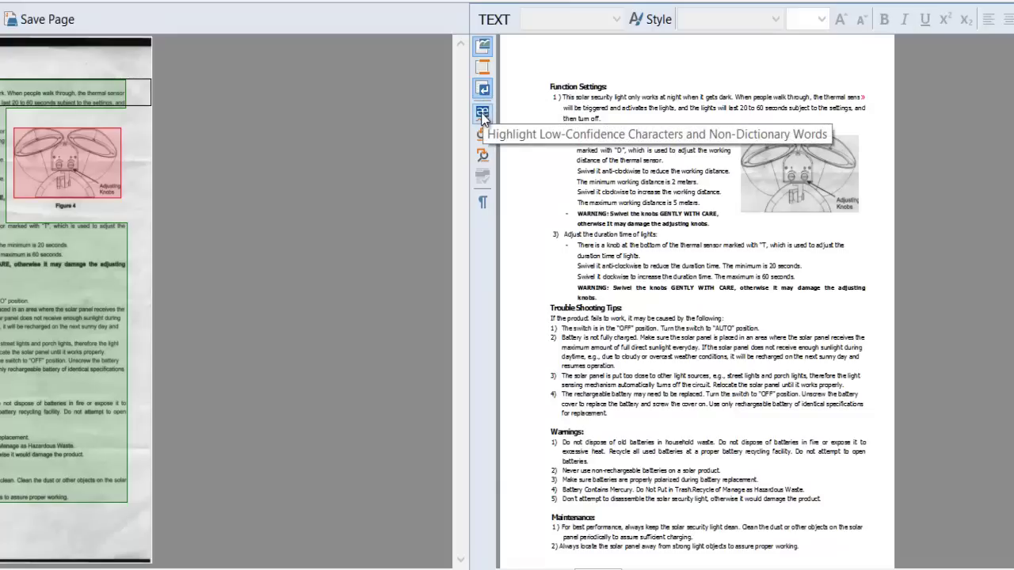
{"action": "left_click", "coordinate": [482, 114]}
{"action": "left_click", "coordinate": [482, 115]}
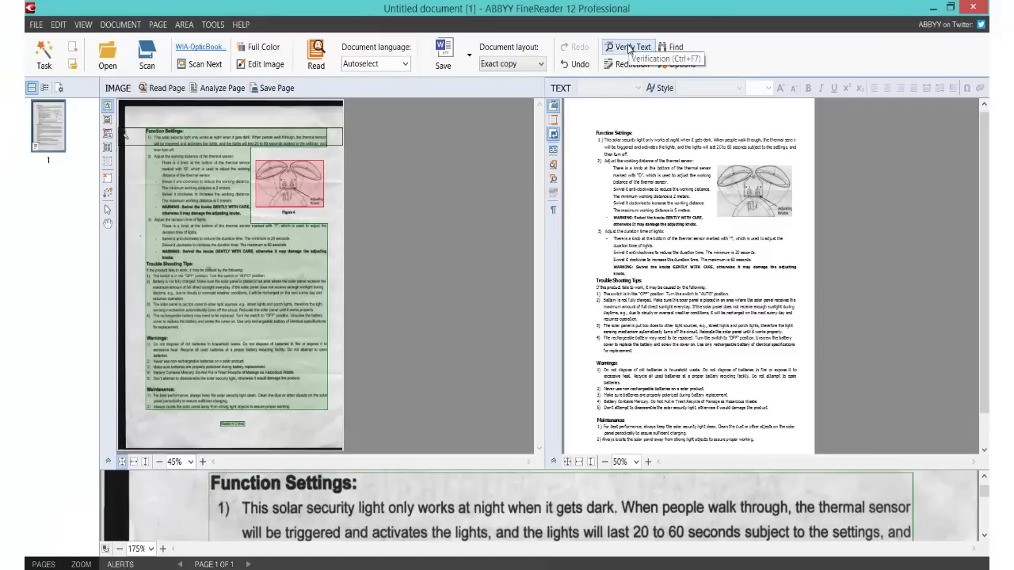
Step: Verify the recognized text, skip flagged low-confidence characters up to item 1 of Trouble Shooting Tips, and end the verification
{"action": "left_click", "coordinate": [628, 48]}
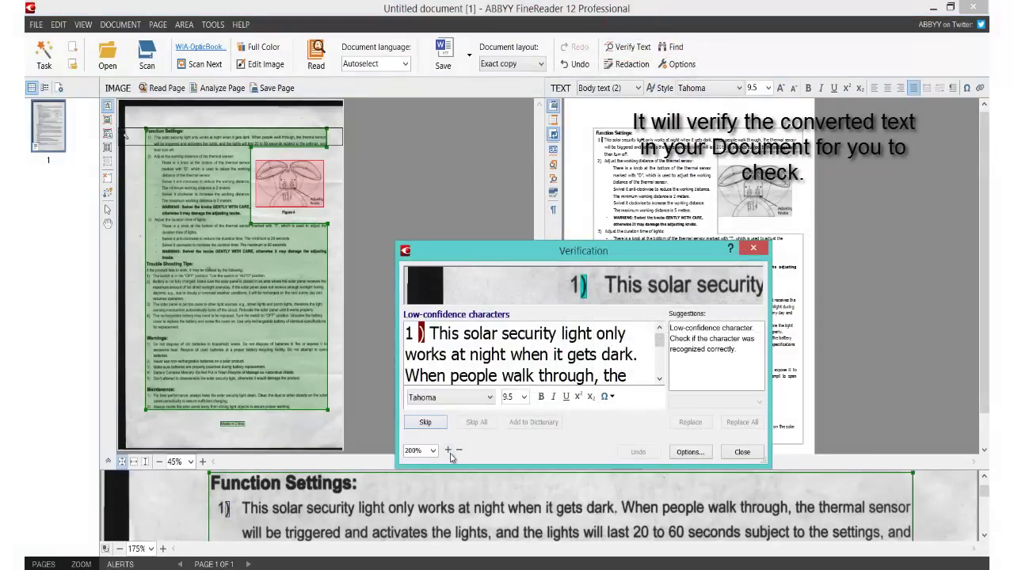
{"action": "left_click", "coordinate": [426, 423]}
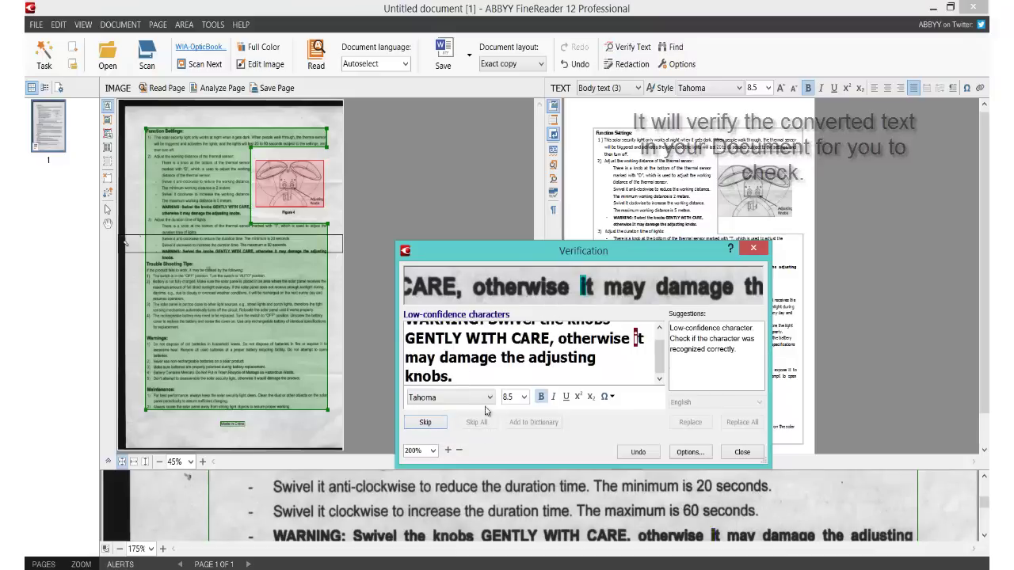
{"action": "left_click", "coordinate": [426, 422]}
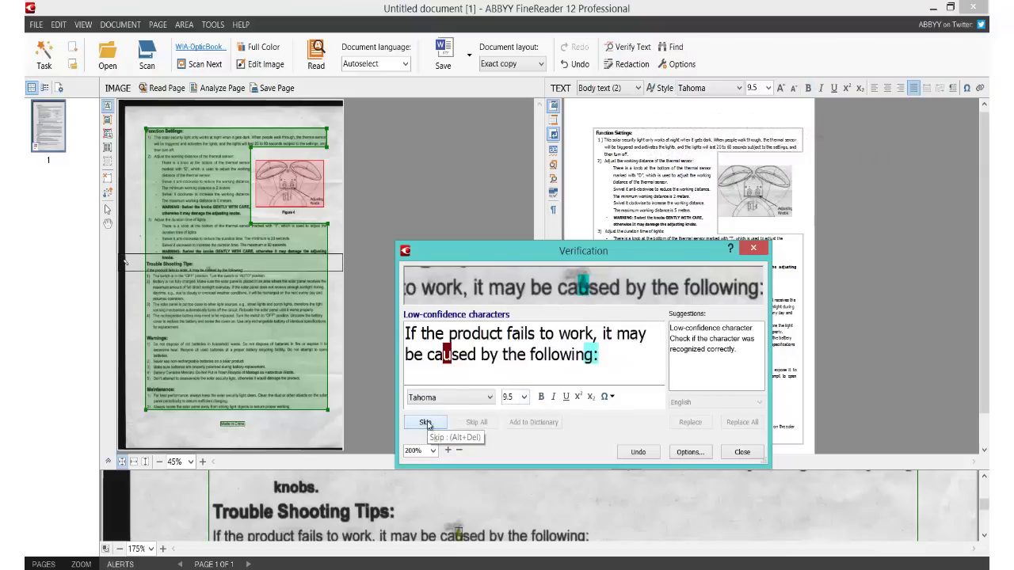
{"action": "left_click", "coordinate": [426, 422]}
{"action": "left_click", "coordinate": [426, 423]}
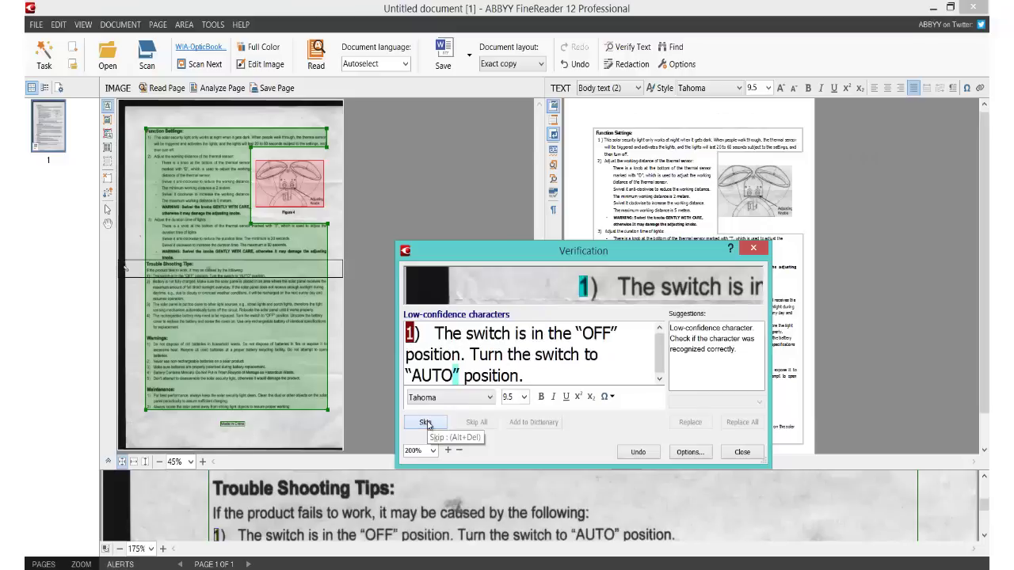
{"action": "left_click", "coordinate": [742, 451]}
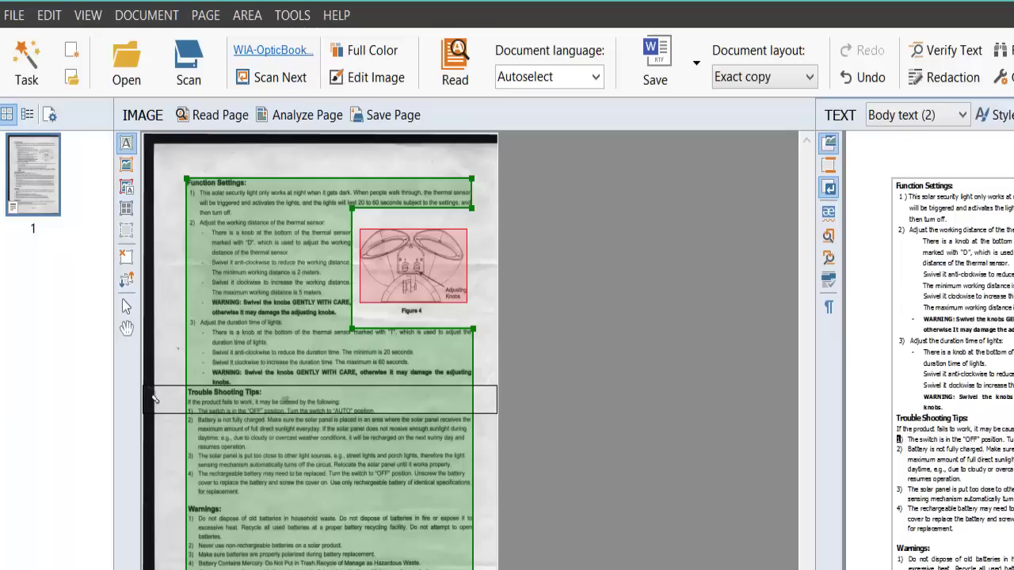
Step: Draw a picture area over the lines of Trouble Shooting items 3 and 4 and read the page again
{"action": "left_click", "coordinate": [127, 167]}
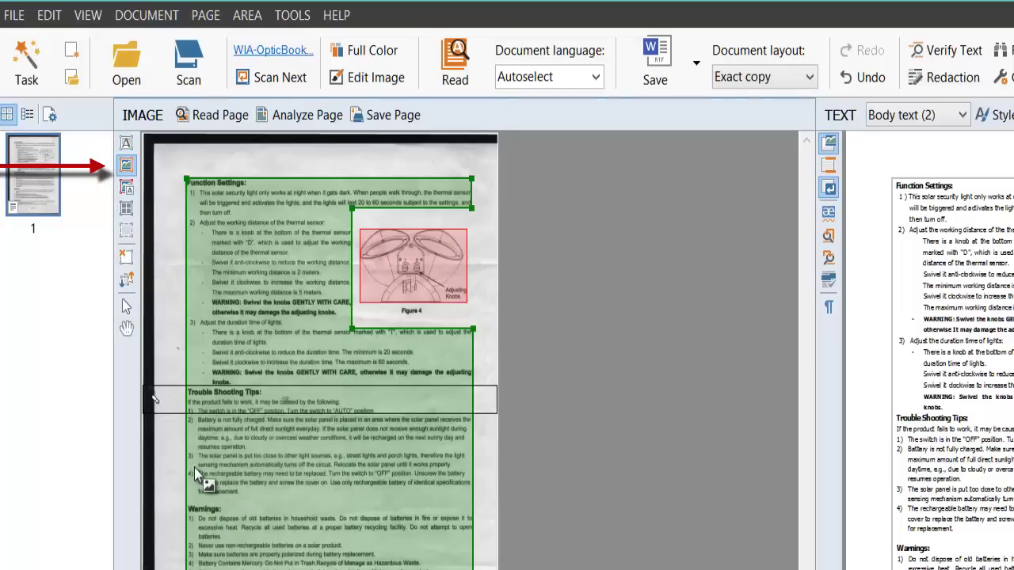
{"action": "left_click_drag", "start_coordinate": [193, 471], "coordinate": [205, 495]}
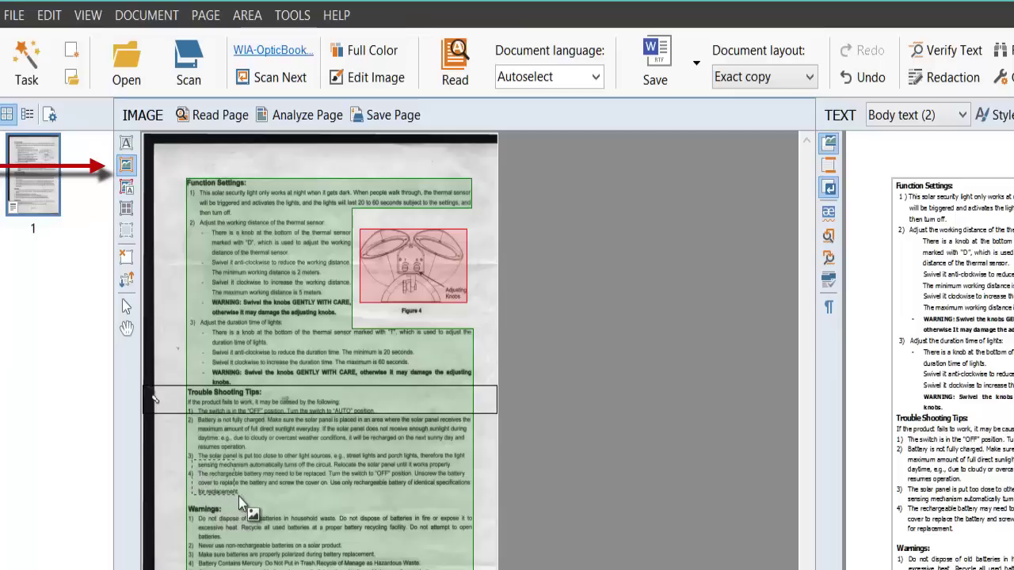
{"action": "left_click_drag", "start_coordinate": [329, 505], "coordinate": [471, 492]}
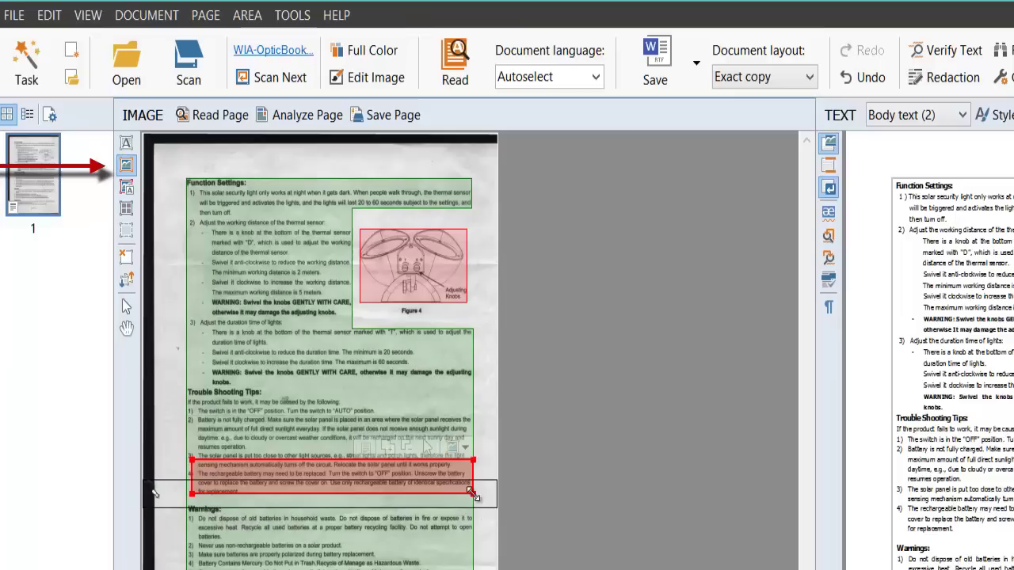
{"action": "left_click", "coordinate": [126, 165]}
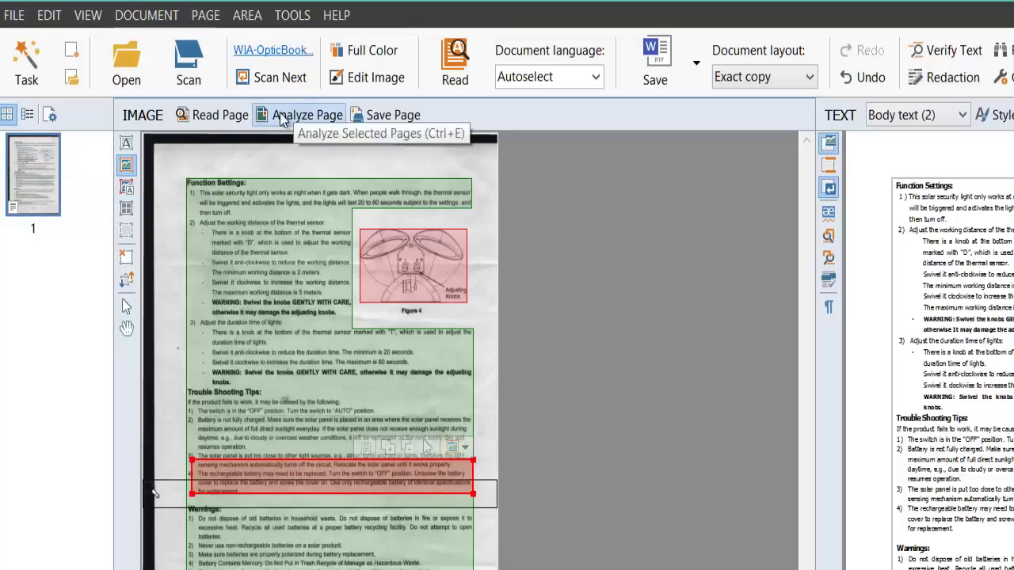
{"action": "left_click", "coordinate": [221, 115]}
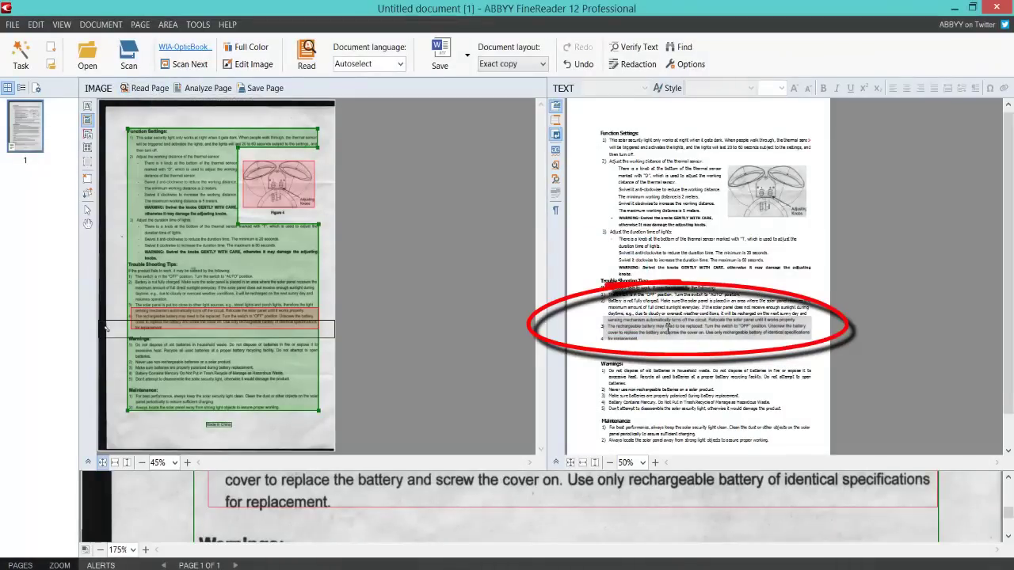
{"action": "left_click", "coordinate": [666, 325]}
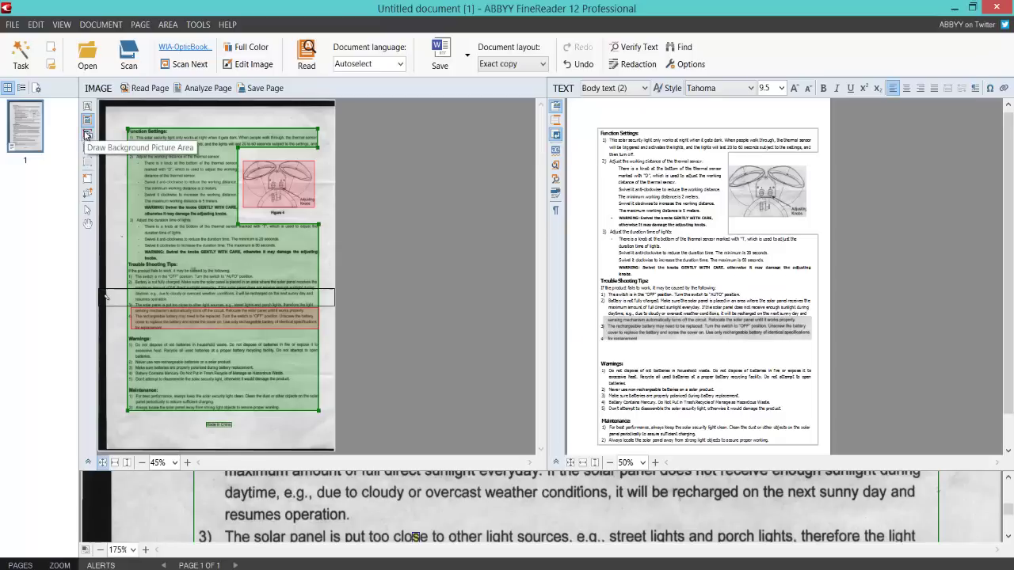
{"action": "left_click", "coordinate": [87, 135]}
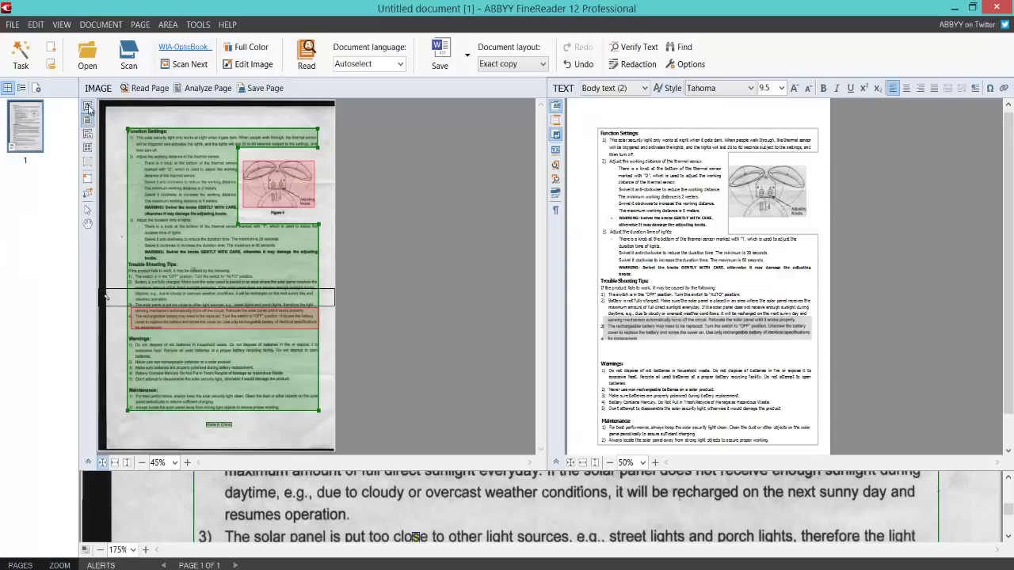
{"action": "left_click", "coordinate": [87, 119]}
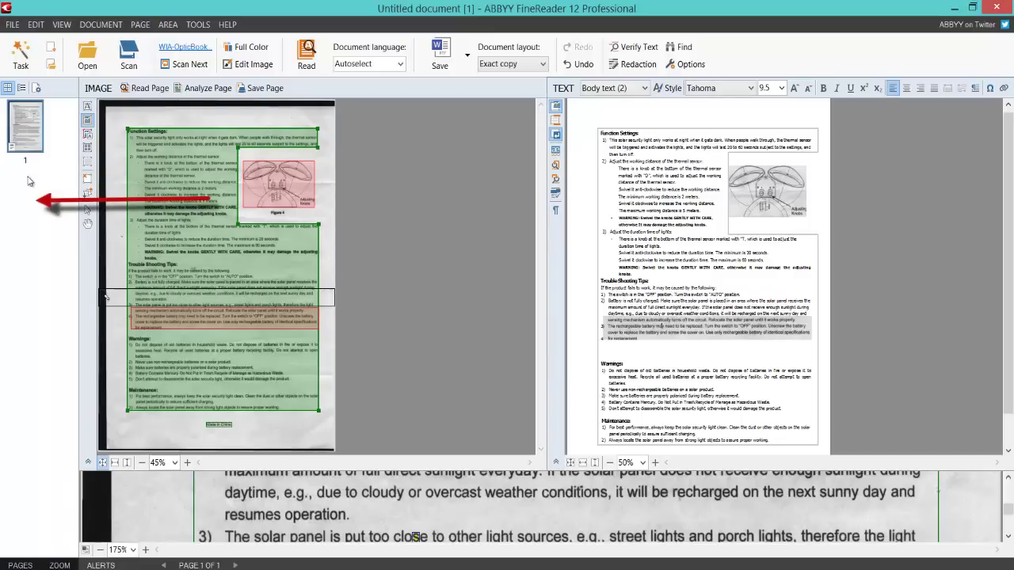
{"action": "right_click", "coordinate": [30, 120]}
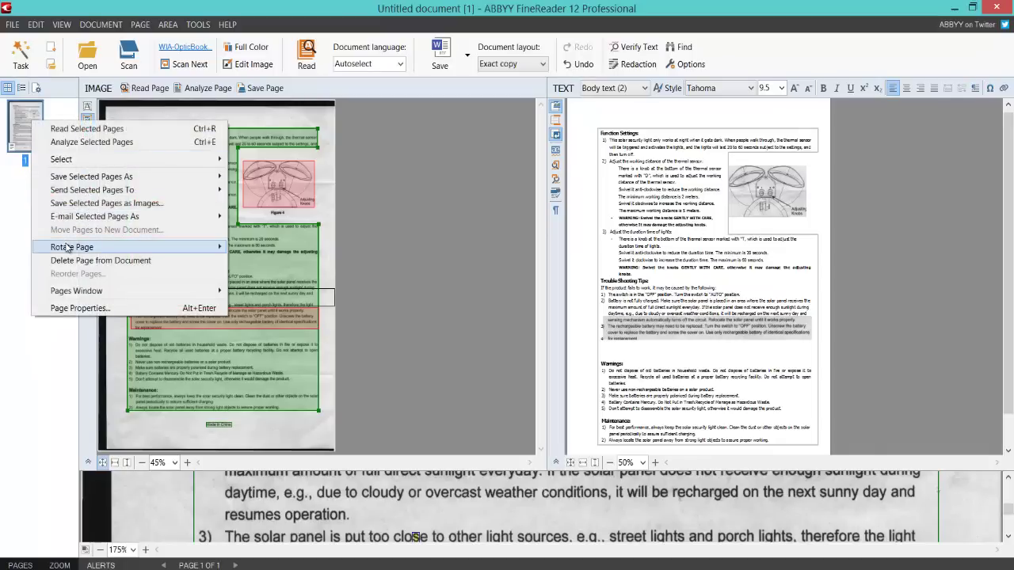
{"action": "left_click", "coordinate": [26, 265]}
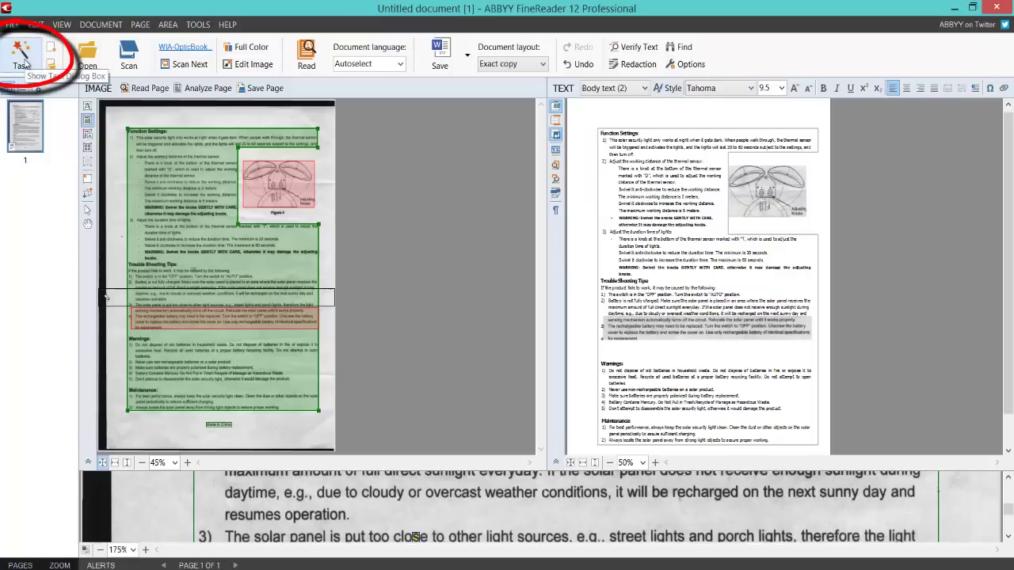
{"action": "left_click", "coordinate": [22, 57]}
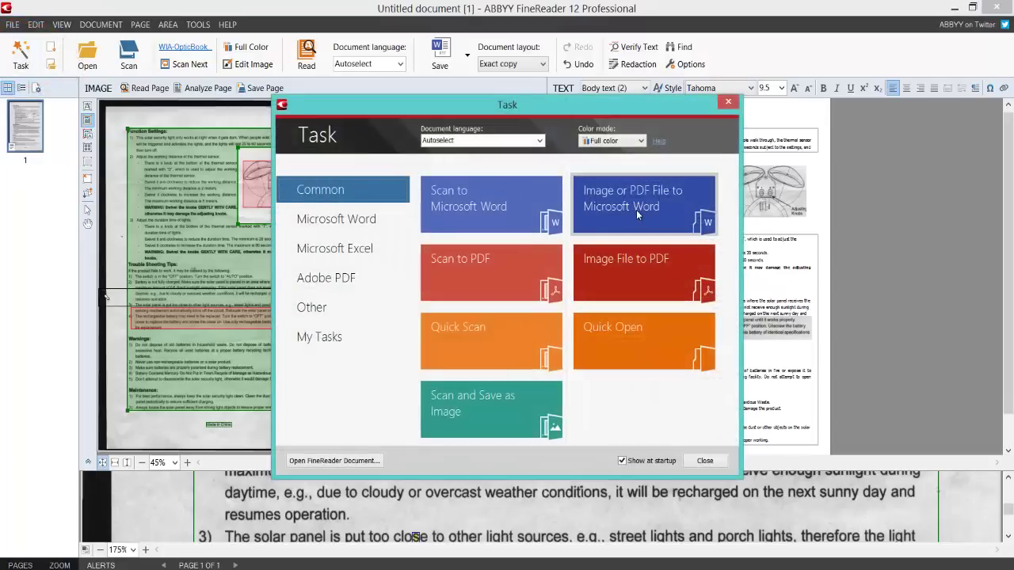
{"action": "left_click", "coordinate": [727, 105]}
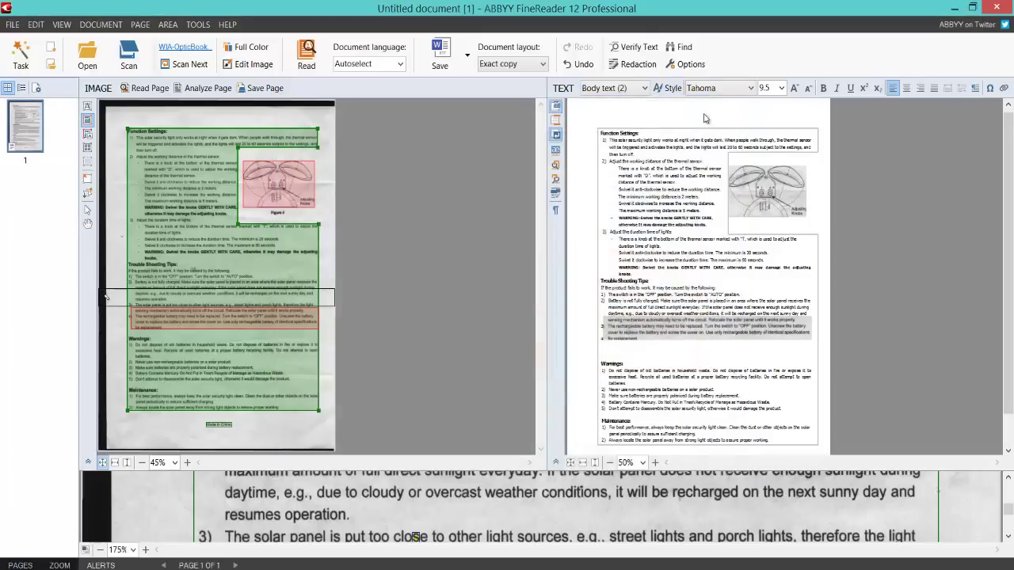
Step: Open the PDF AI2_ Demo_ ExcelReader_Readme from the Desktop with automatic page processing
{"action": "left_click", "coordinate": [89, 56]}
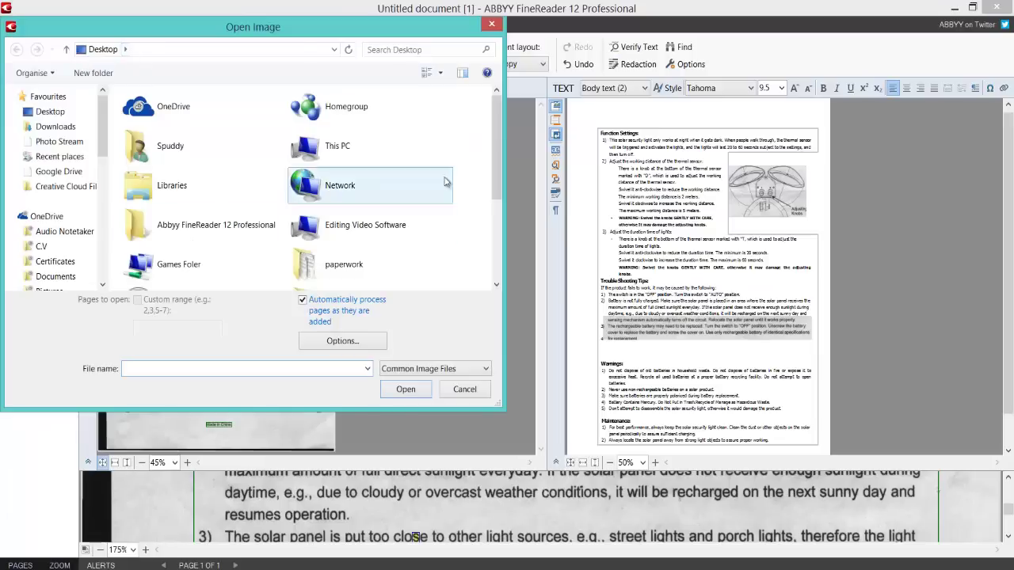
{"action": "scroll", "coordinate": [495, 150], "scroll_direction": "down", "scroll_amount": 3}
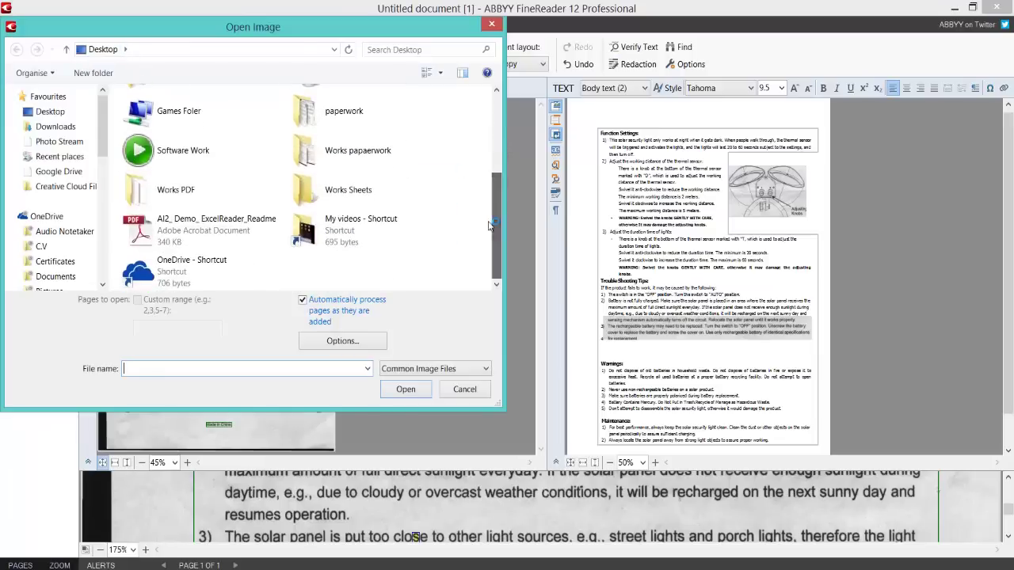
{"action": "left_click", "coordinate": [191, 235]}
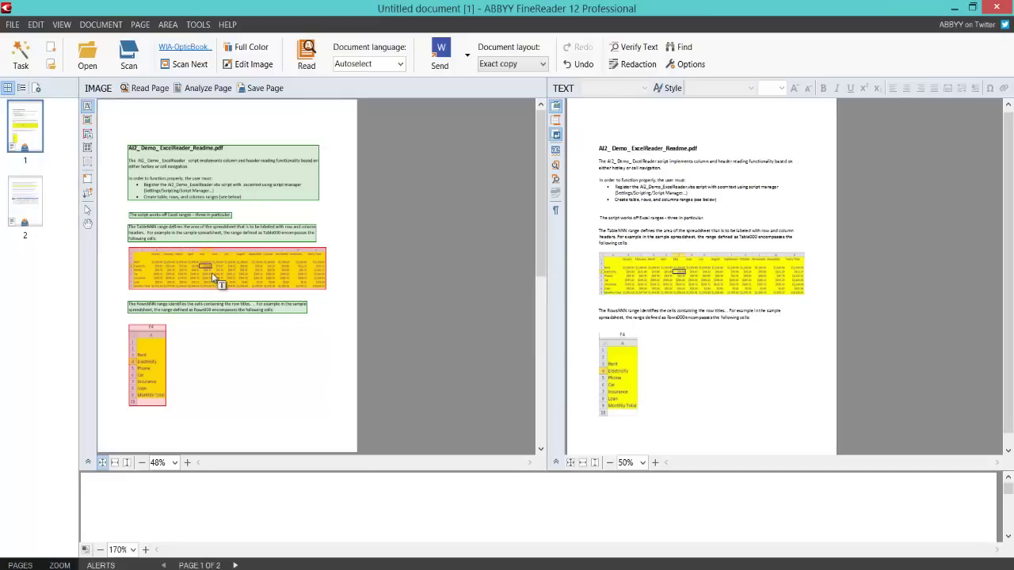
Step: Draw a text area over the wide yellow spreadsheet table below the TableNNN paragraph on page 1 and read the page again
{"action": "left_click", "coordinate": [188, 464]}
{"action": "left_click", "coordinate": [188, 464]}
{"action": "left_click", "coordinate": [188, 463]}
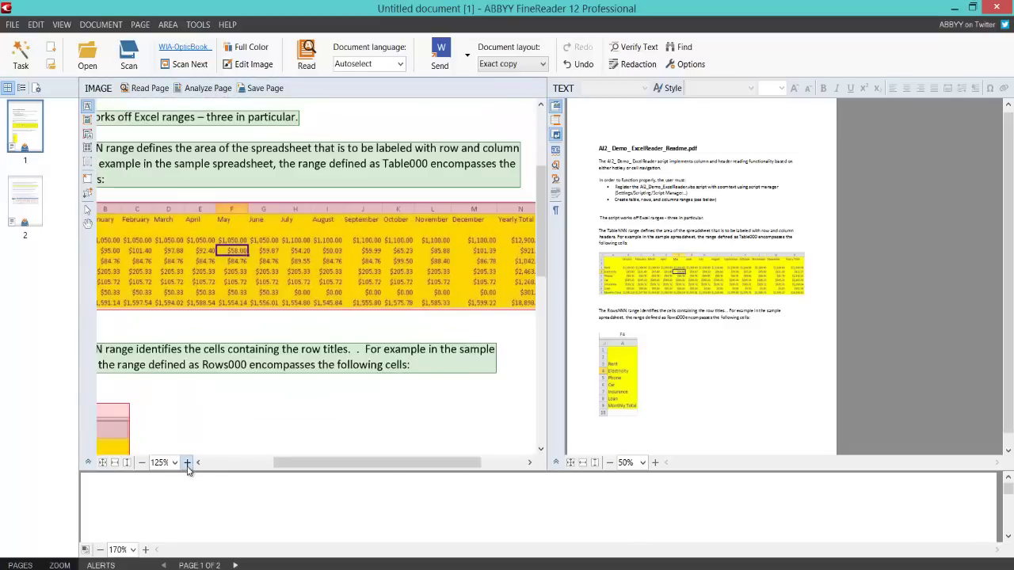
{"action": "left_click", "coordinate": [141, 463]}
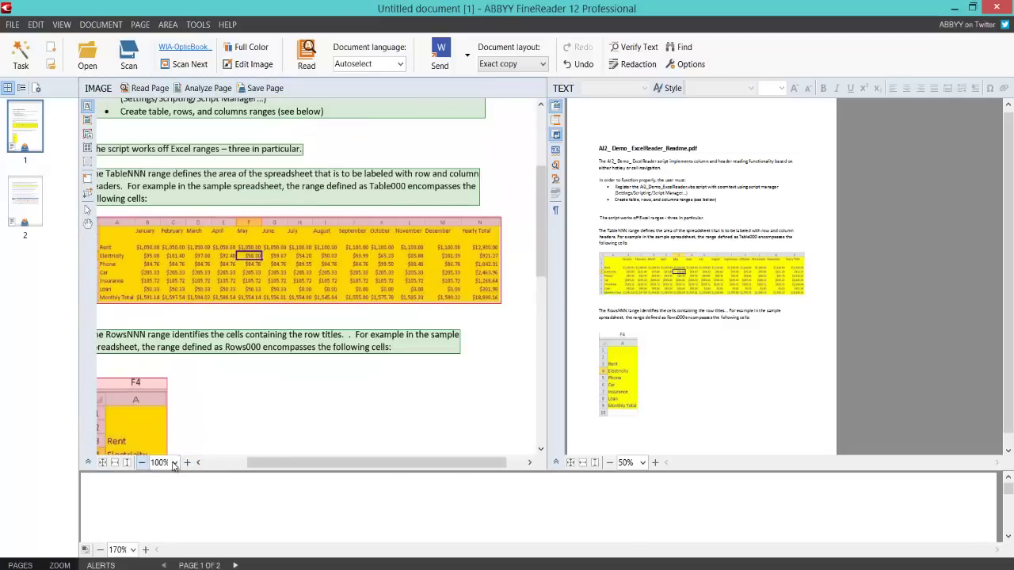
{"action": "left_click", "coordinate": [142, 463]}
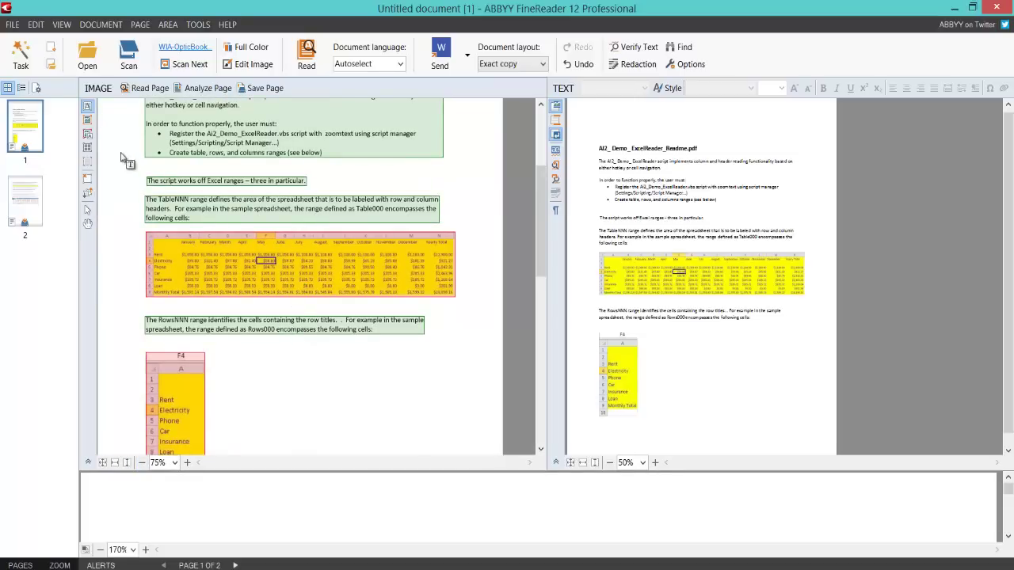
{"action": "left_click", "coordinate": [88, 120]}
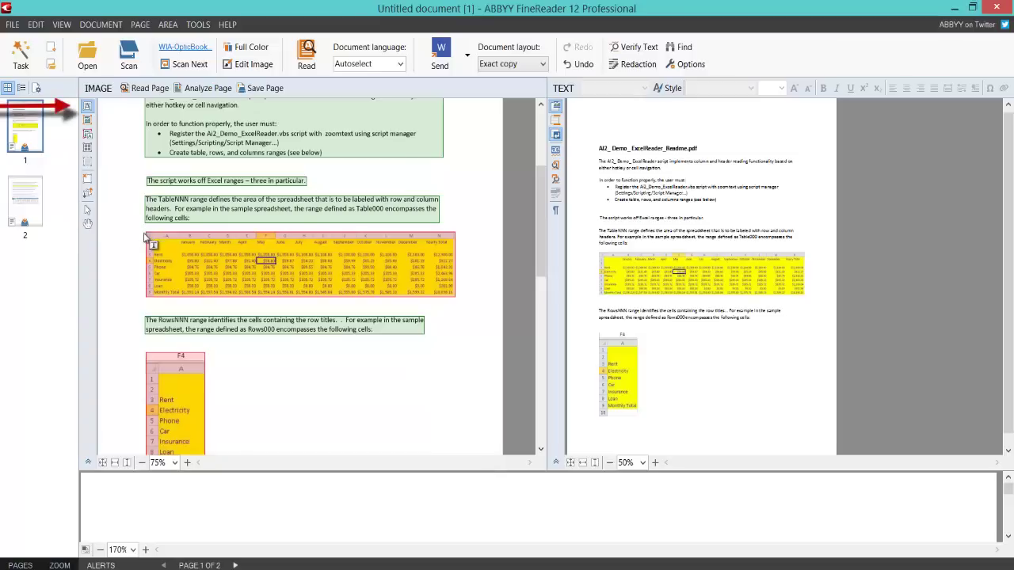
{"action": "left_click_drag", "start_coordinate": [178, 272], "coordinate": [456, 302]}
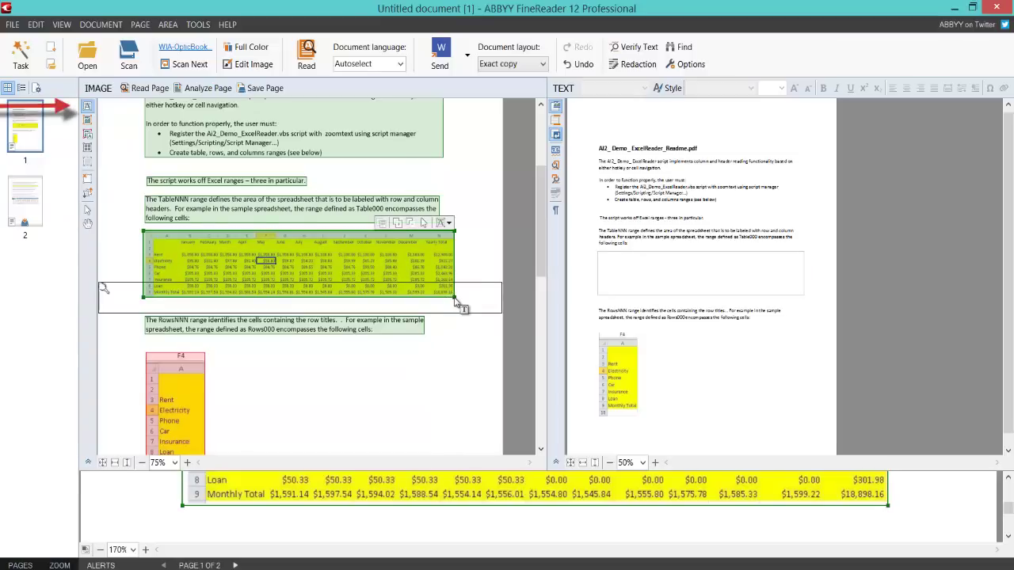
{"action": "left_click", "coordinate": [138, 89]}
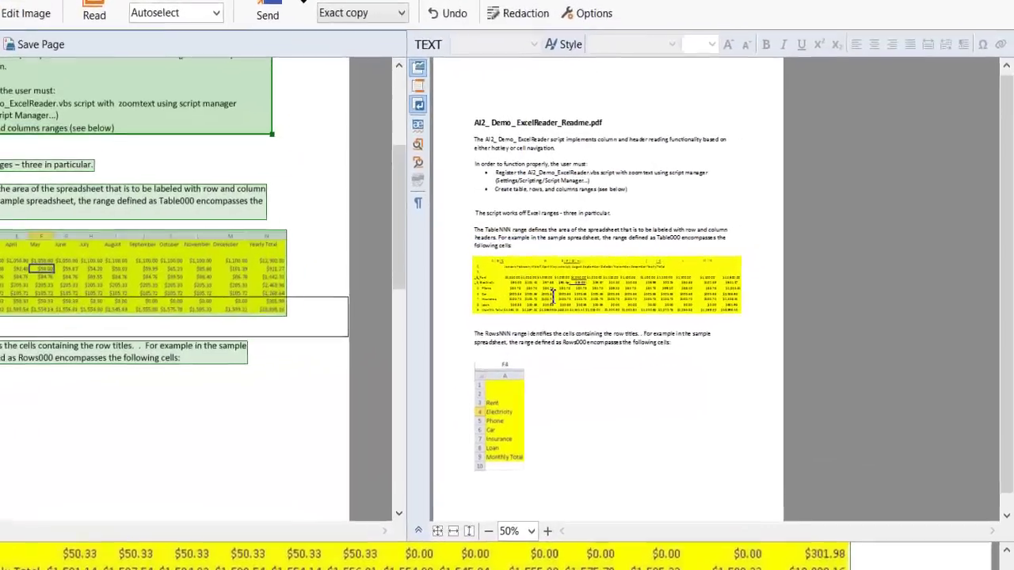
Step: Send the recognized document to Word, place the cursor in the table's Car row, and switch back to ABBYY FineReader
{"action": "left_click", "coordinate": [552, 297]}
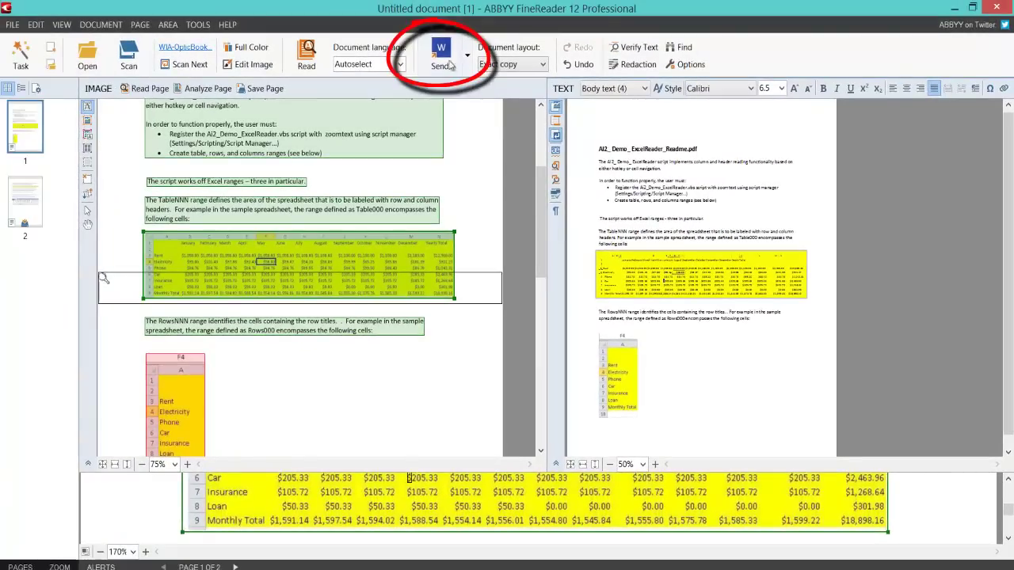
{"action": "left_click", "coordinate": [444, 59]}
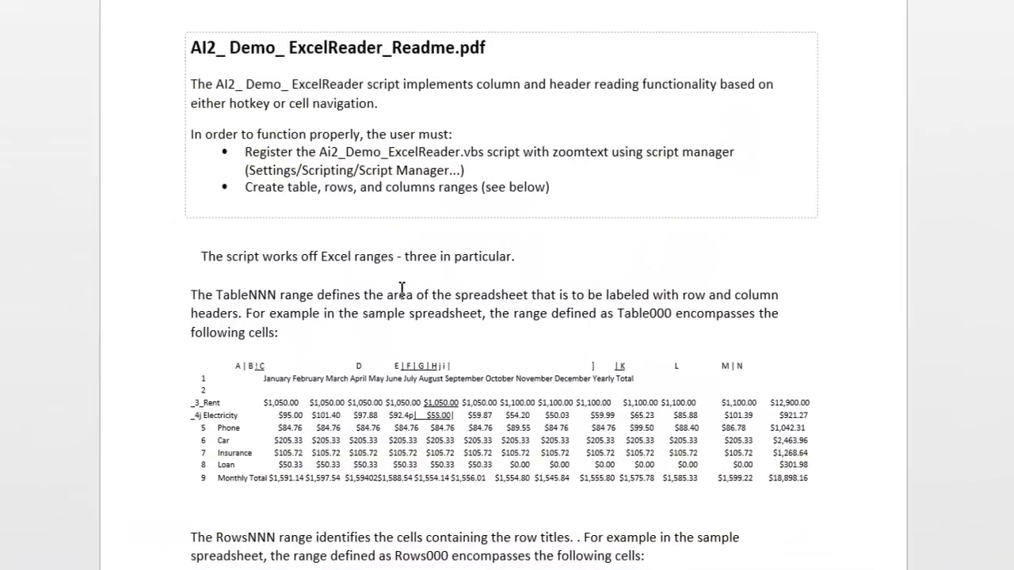
{"action": "scroll", "coordinate": [566, 440], "scroll_direction": "down", "scroll_amount": 3}
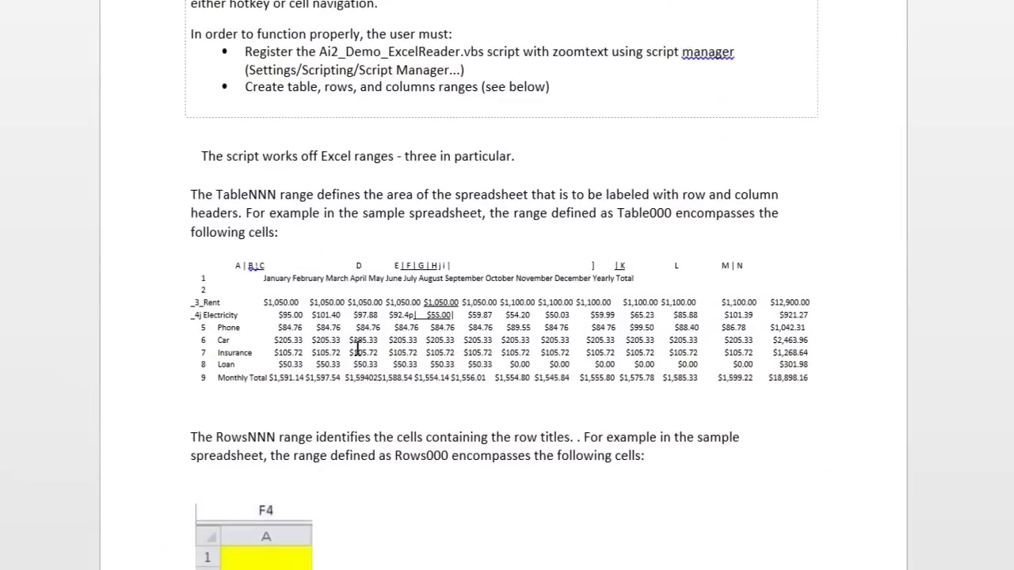
{"action": "left_click", "coordinate": [418, 341]}
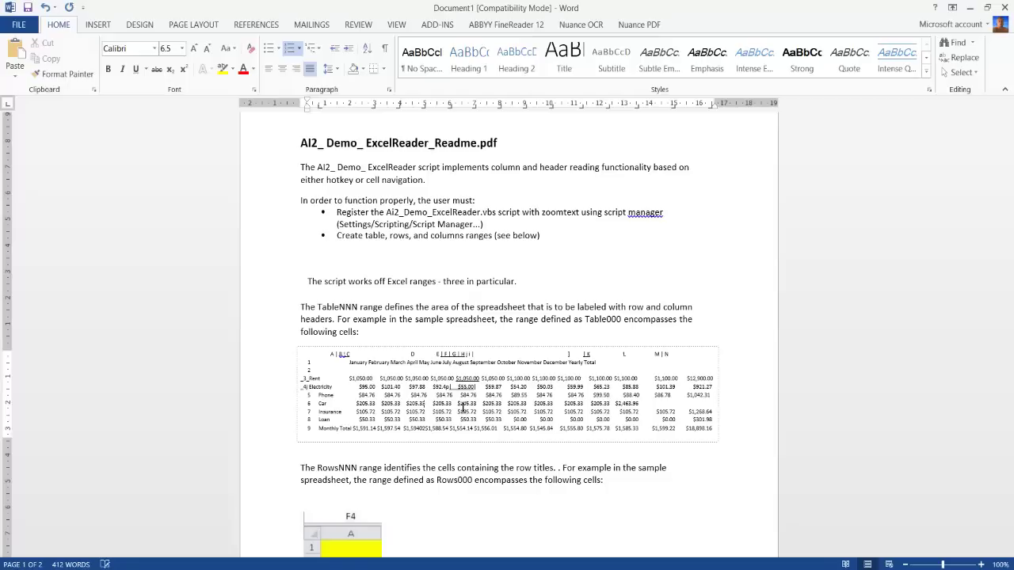
{"action": "left_click", "coordinate": [972, 7]}
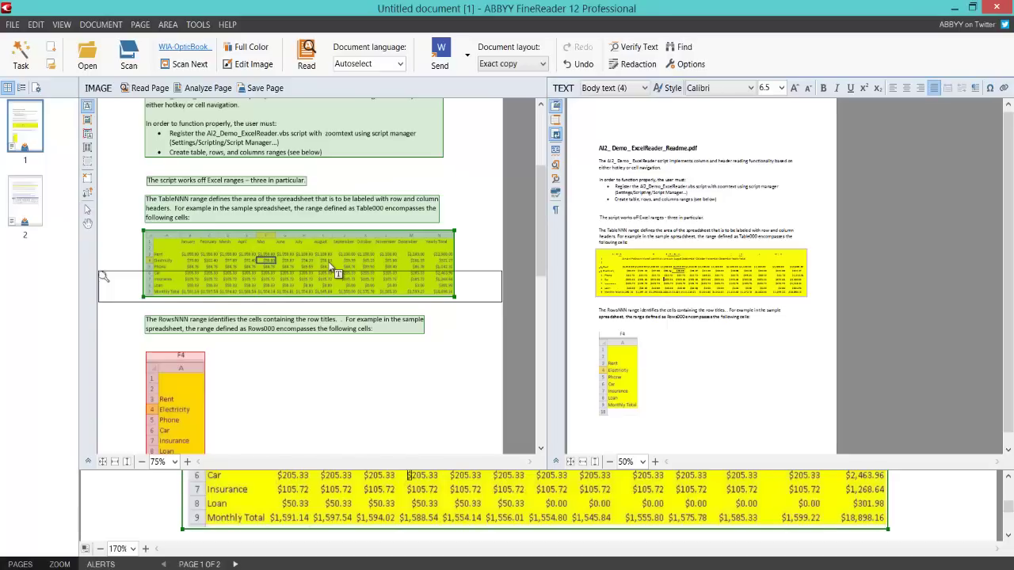
Step: Delete page 2 from the document
{"action": "left_click", "coordinate": [30, 203]}
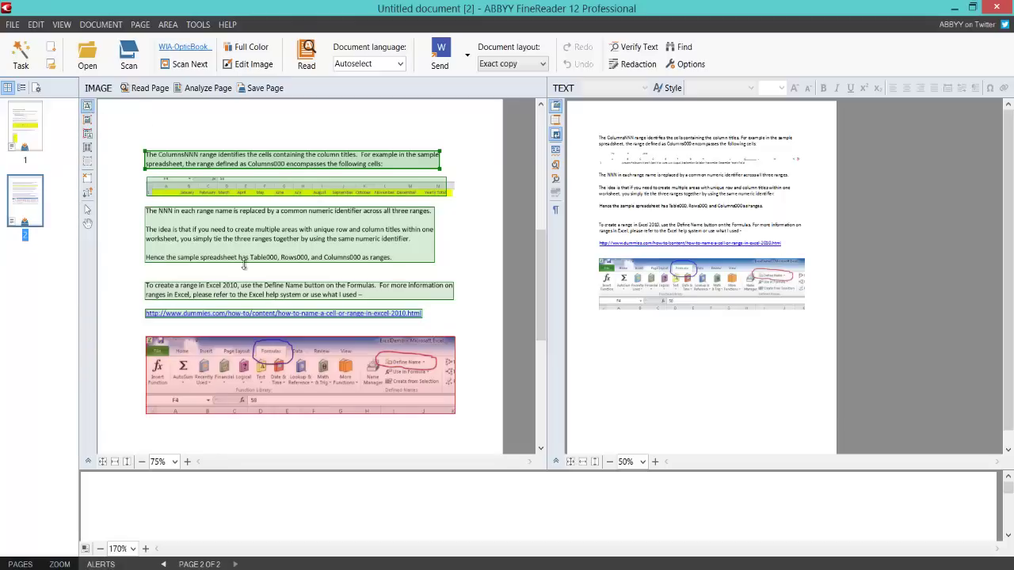
{"action": "right_click", "coordinate": [26, 195]}
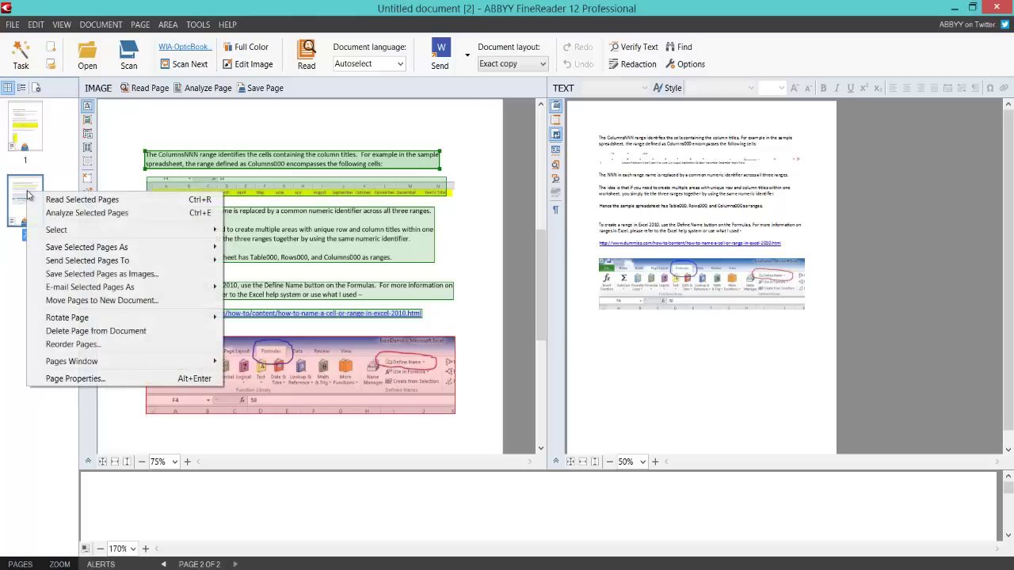
{"action": "left_click", "coordinate": [74, 337]}
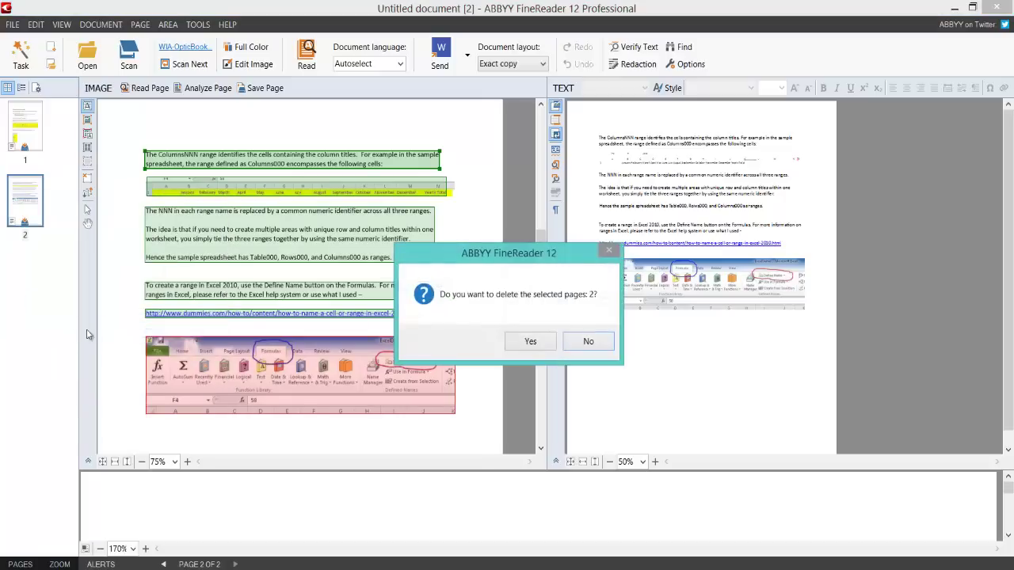
{"action": "left_click", "coordinate": [517, 345]}
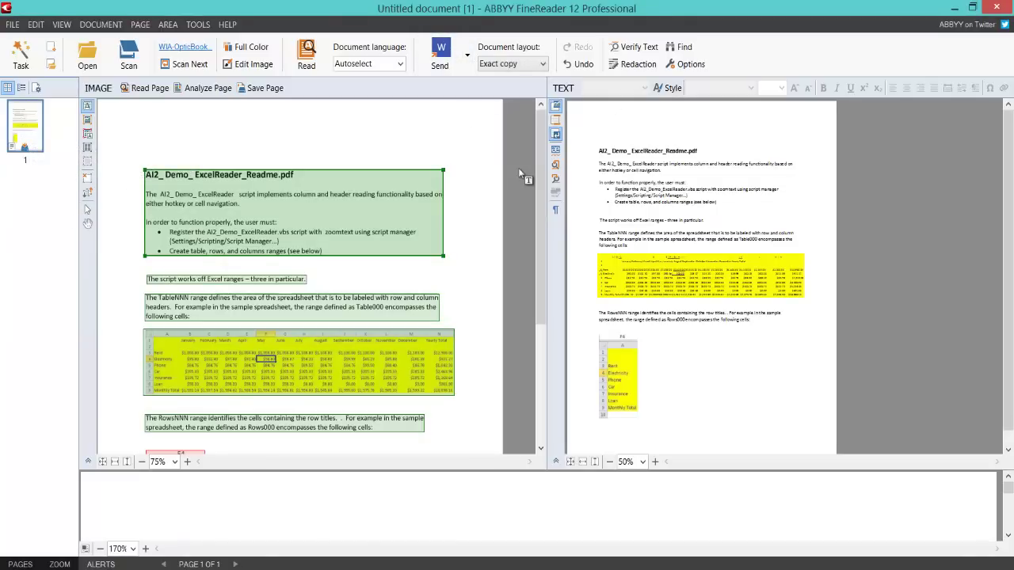
Step: Preview the document in the Plain text and Flexible layout document layouts and restore the Exact copy layout
{"action": "left_click", "coordinate": [533, 68]}
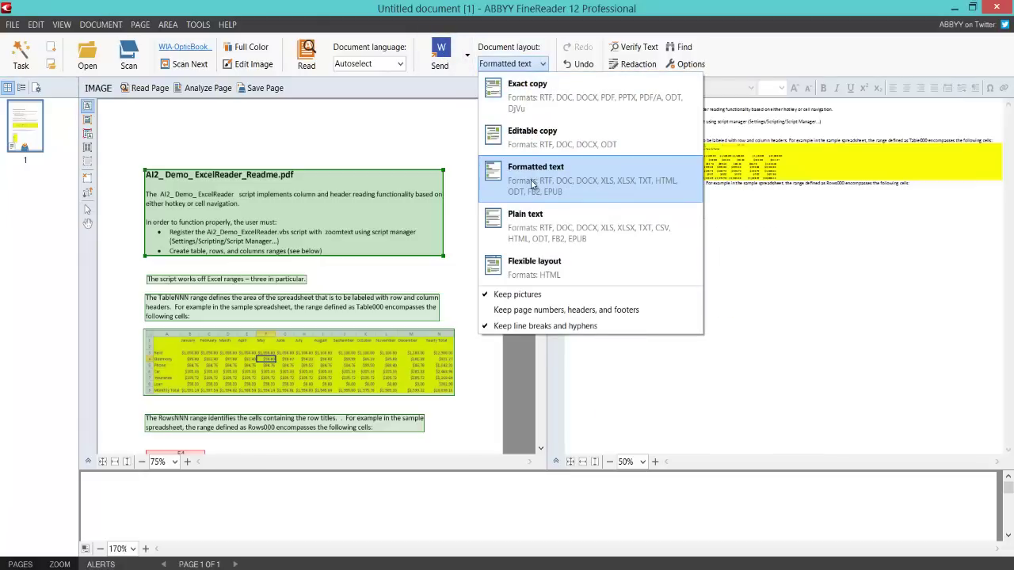
{"action": "left_click", "coordinate": [537, 224]}
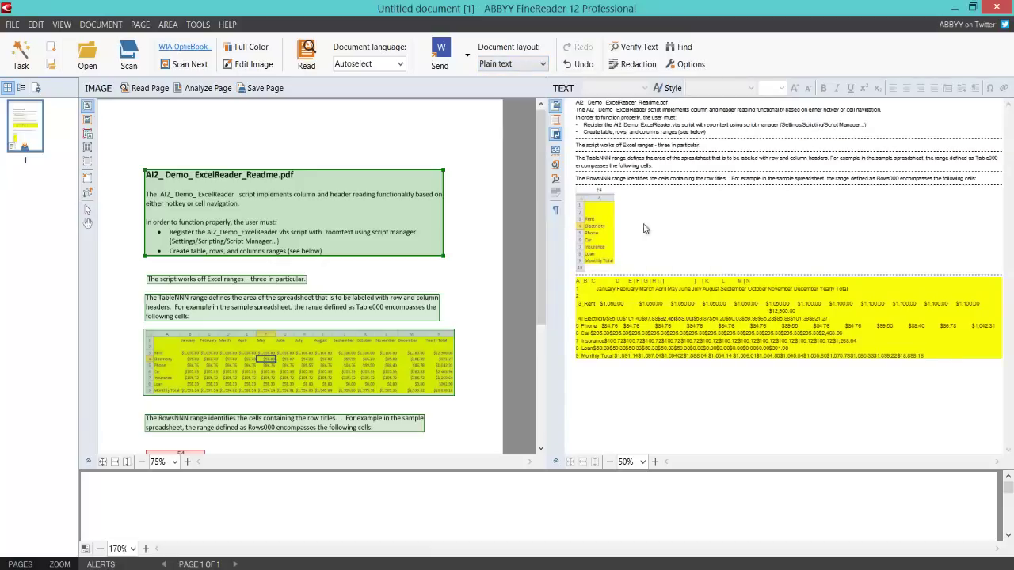
{"action": "left_click", "coordinate": [507, 64]}
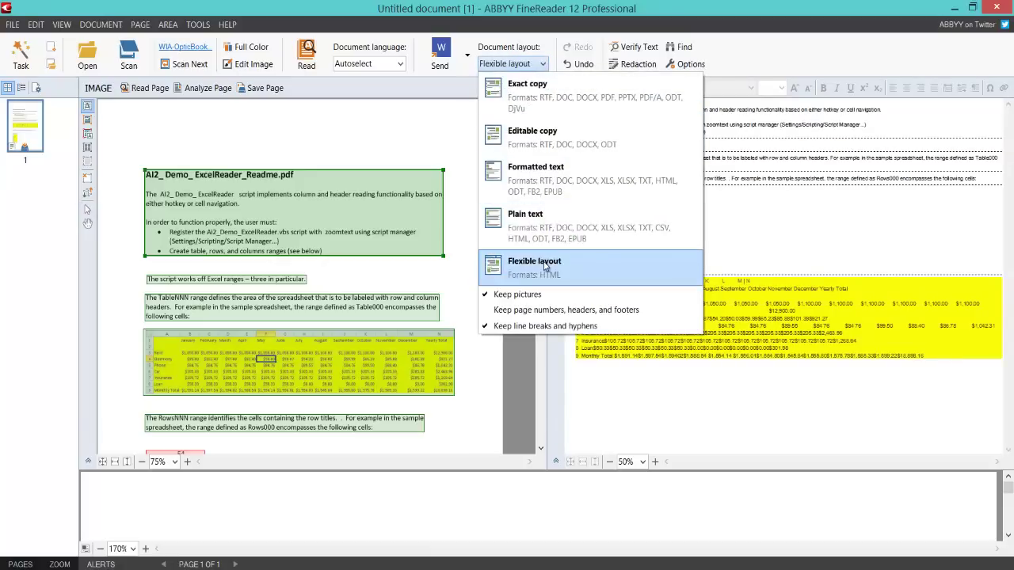
{"action": "left_click", "coordinate": [543, 266]}
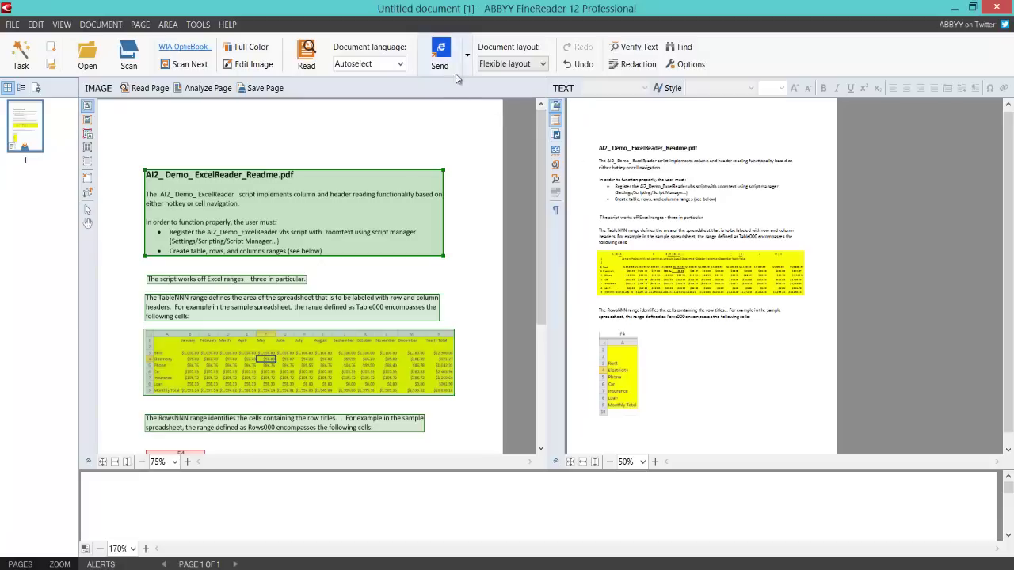
{"action": "left_click", "coordinate": [491, 68]}
{"action": "left_click", "coordinate": [500, 89]}
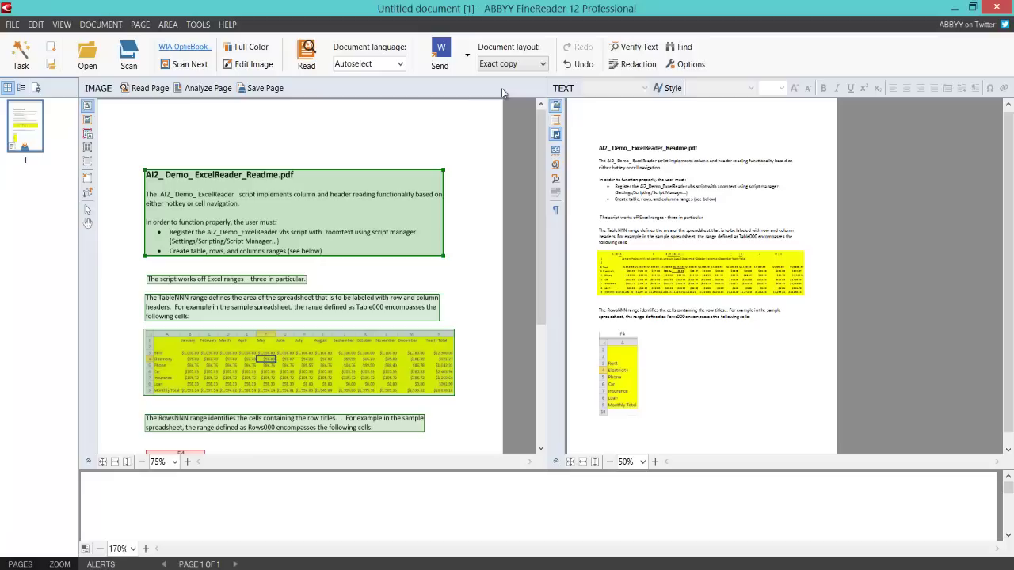
{"action": "left_click", "coordinate": [522, 65]}
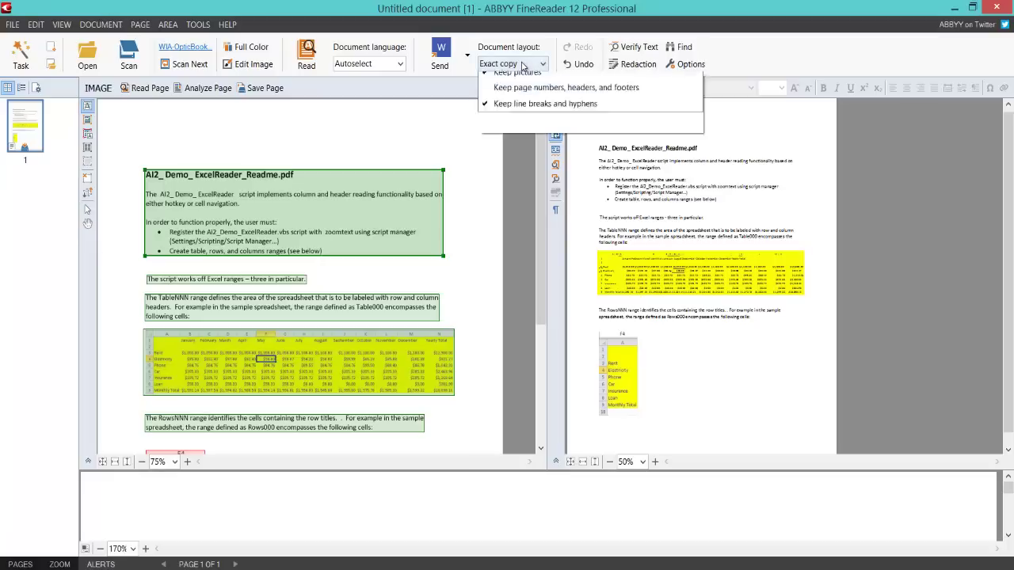
{"action": "left_click", "coordinate": [522, 66]}
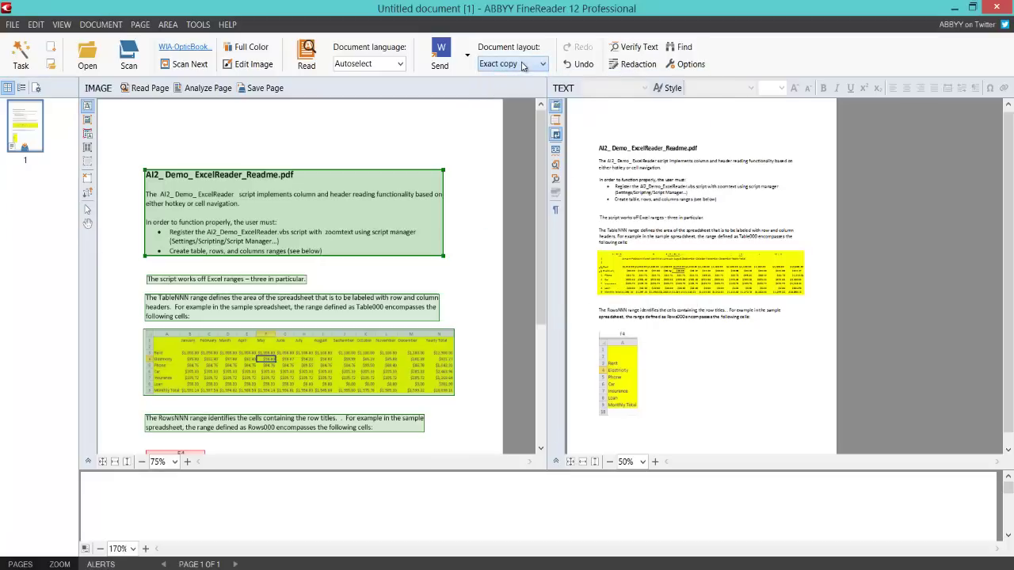
Step: Examine the document language choices and the natural languages list in the Language Editor, accepting the automatic language selection
{"action": "left_click", "coordinate": [391, 63]}
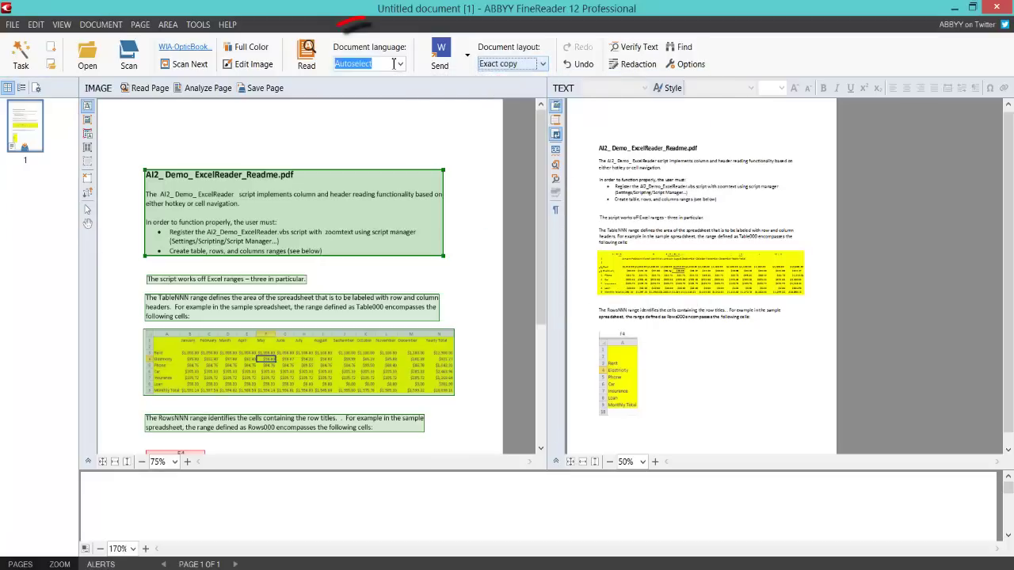
{"action": "left_click", "coordinate": [400, 64]}
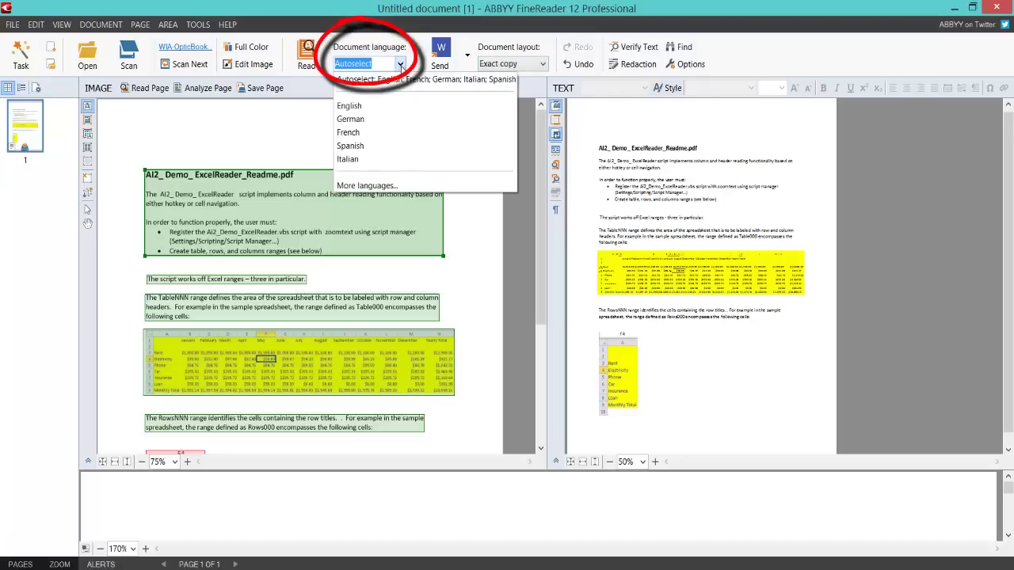
{"action": "left_click", "coordinate": [366, 185]}
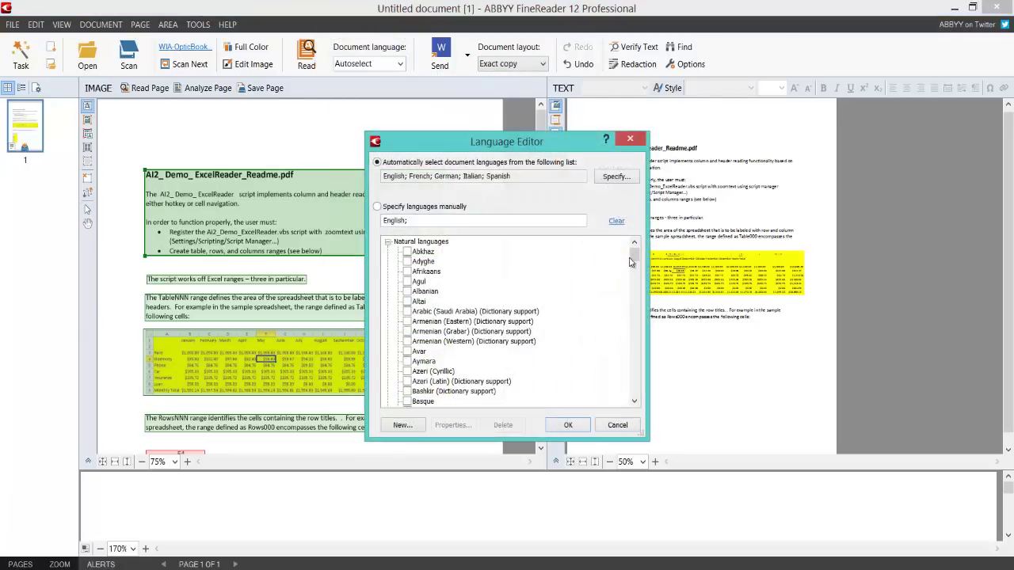
{"action": "mouse_move", "coordinate": [632, 255]}
{"action": "left_mouse_down"}
{"action": "mouse_move", "coordinate": [637, 334]}
{"action": "mouse_move", "coordinate": [633, 253]}
{"action": "left_mouse_up"}
{"action": "left_click", "coordinate": [567, 425]}
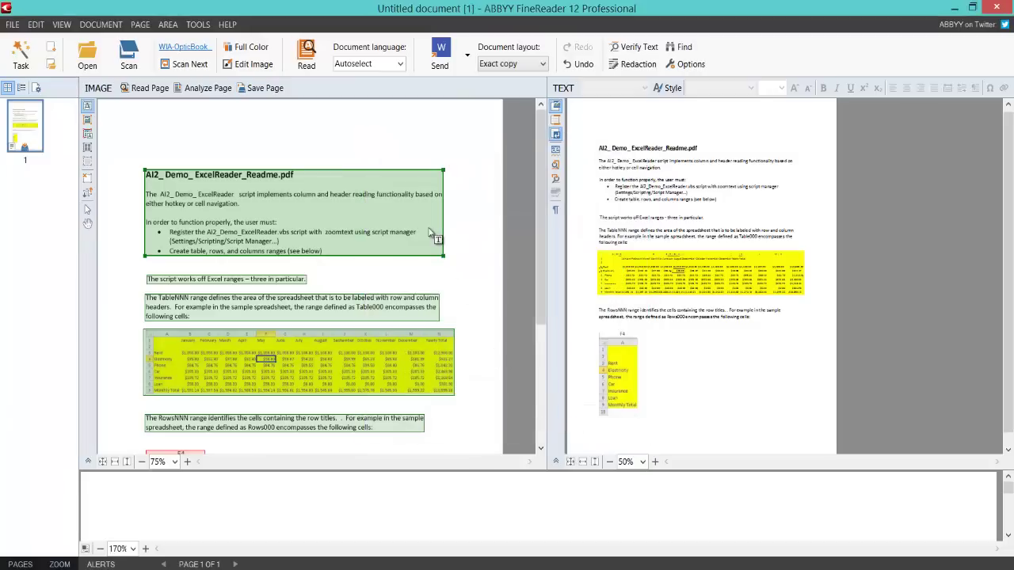